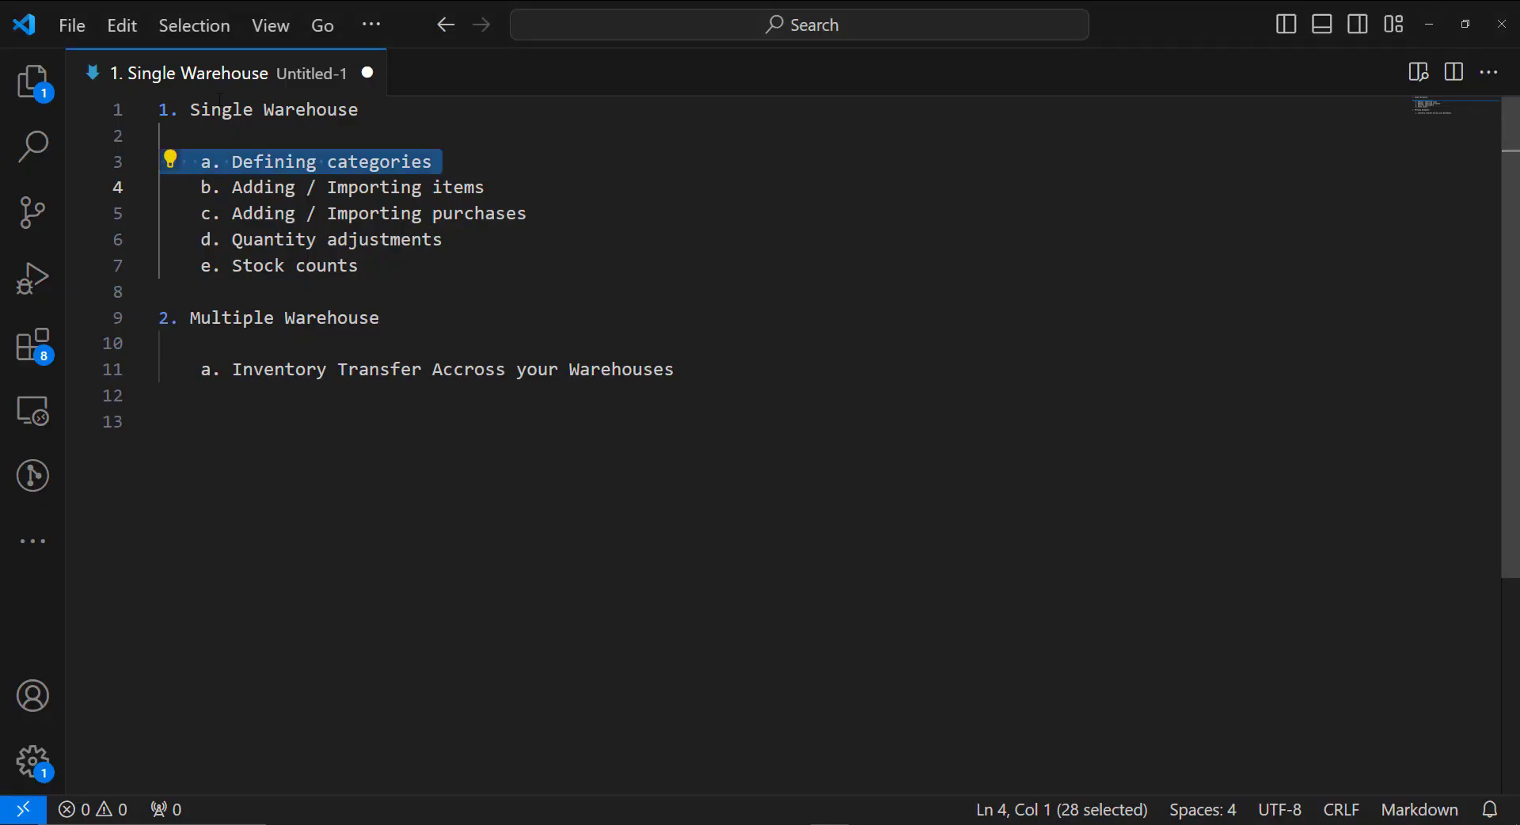
# - Review the outline's Single Warehouse and Multiple Warehouse topics, from defining categories through stock counts to inventory transfers
pyautogui.tripleClick(217, 110)
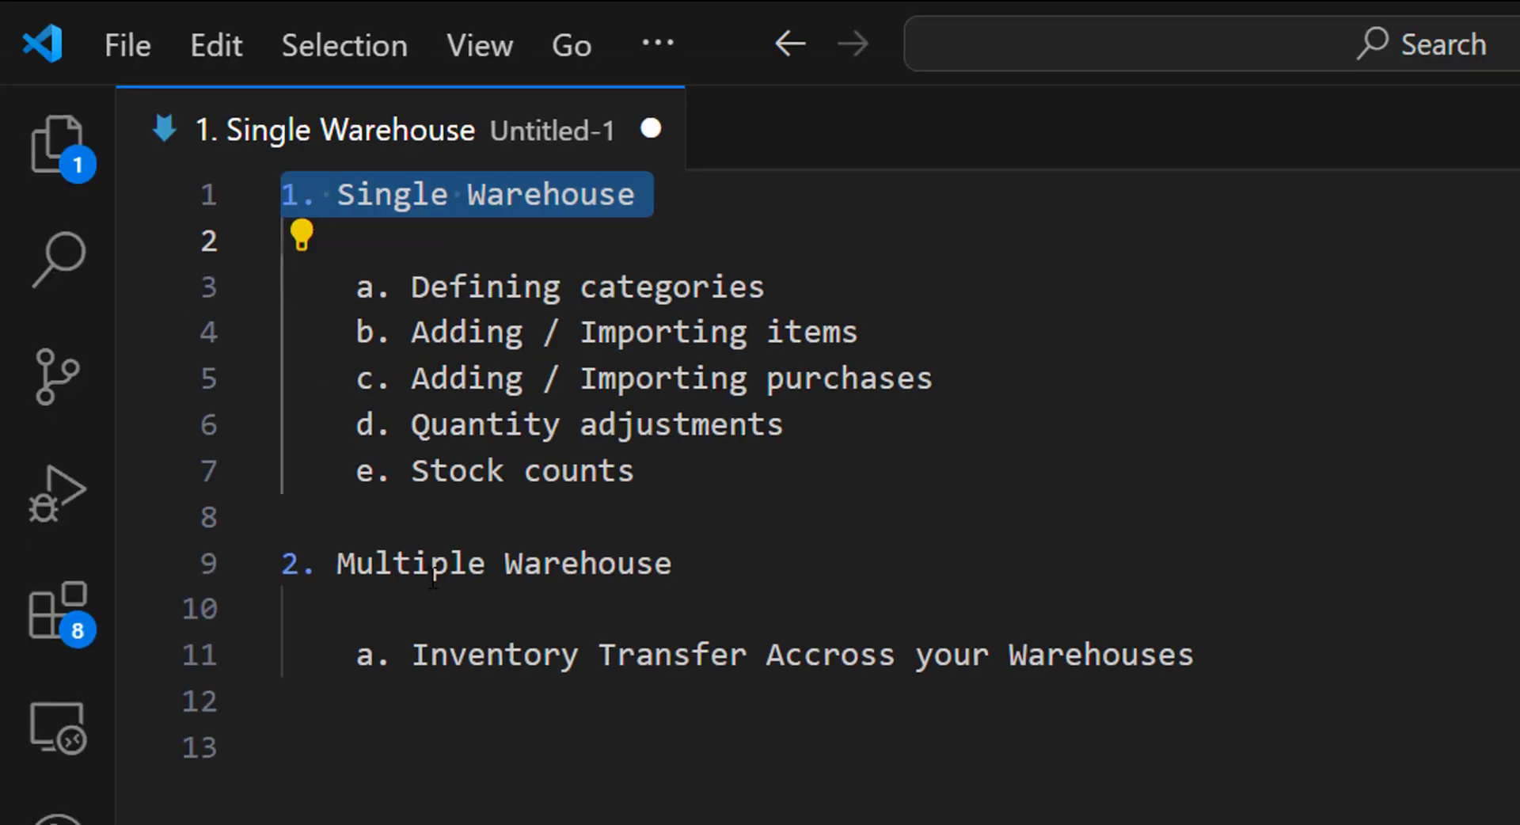
pyautogui.tripleClick(437, 565)
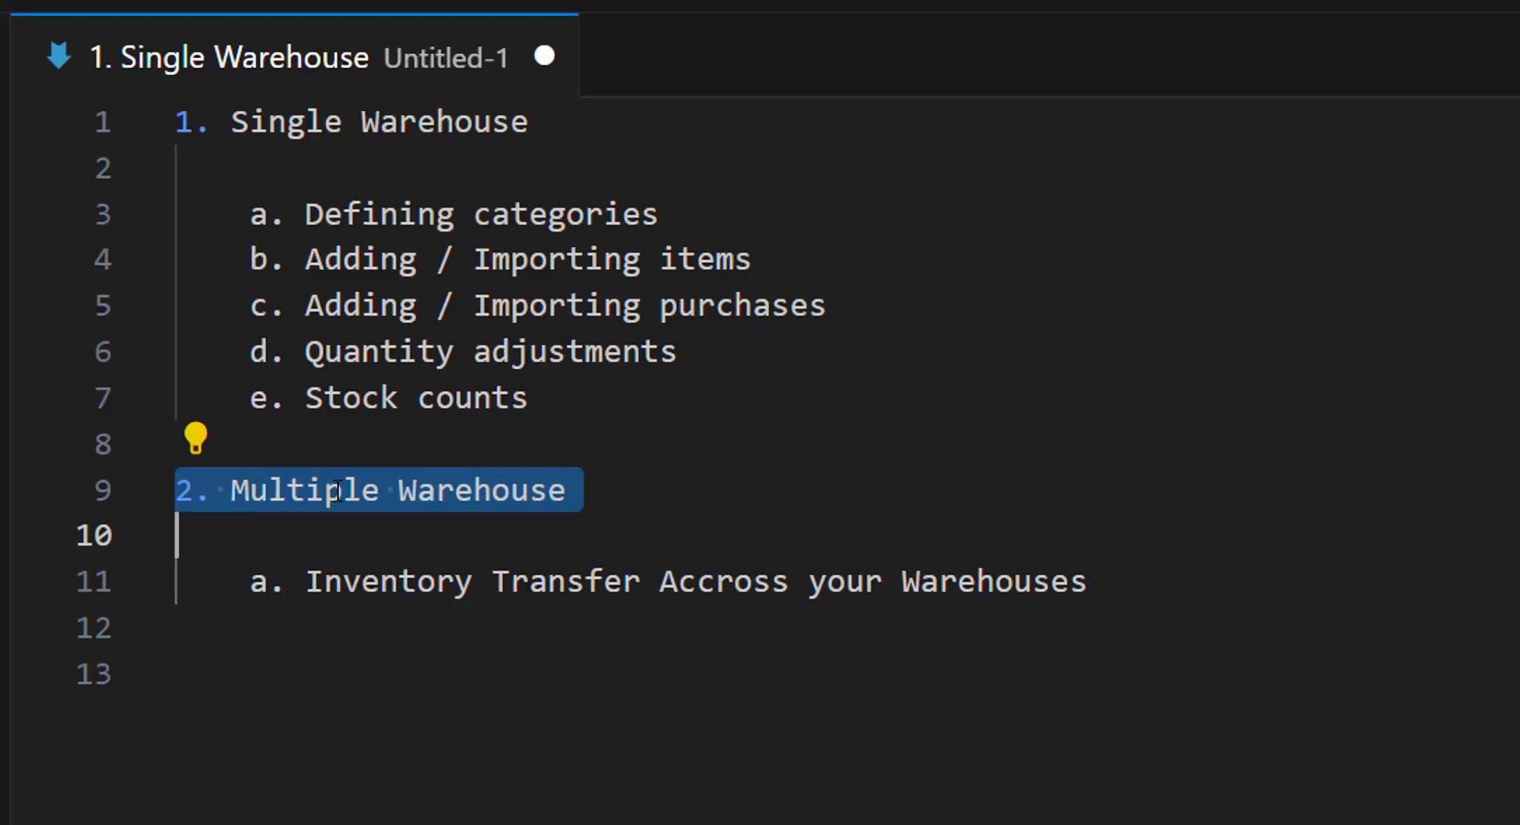
pyautogui.tripleClick(322, 213)
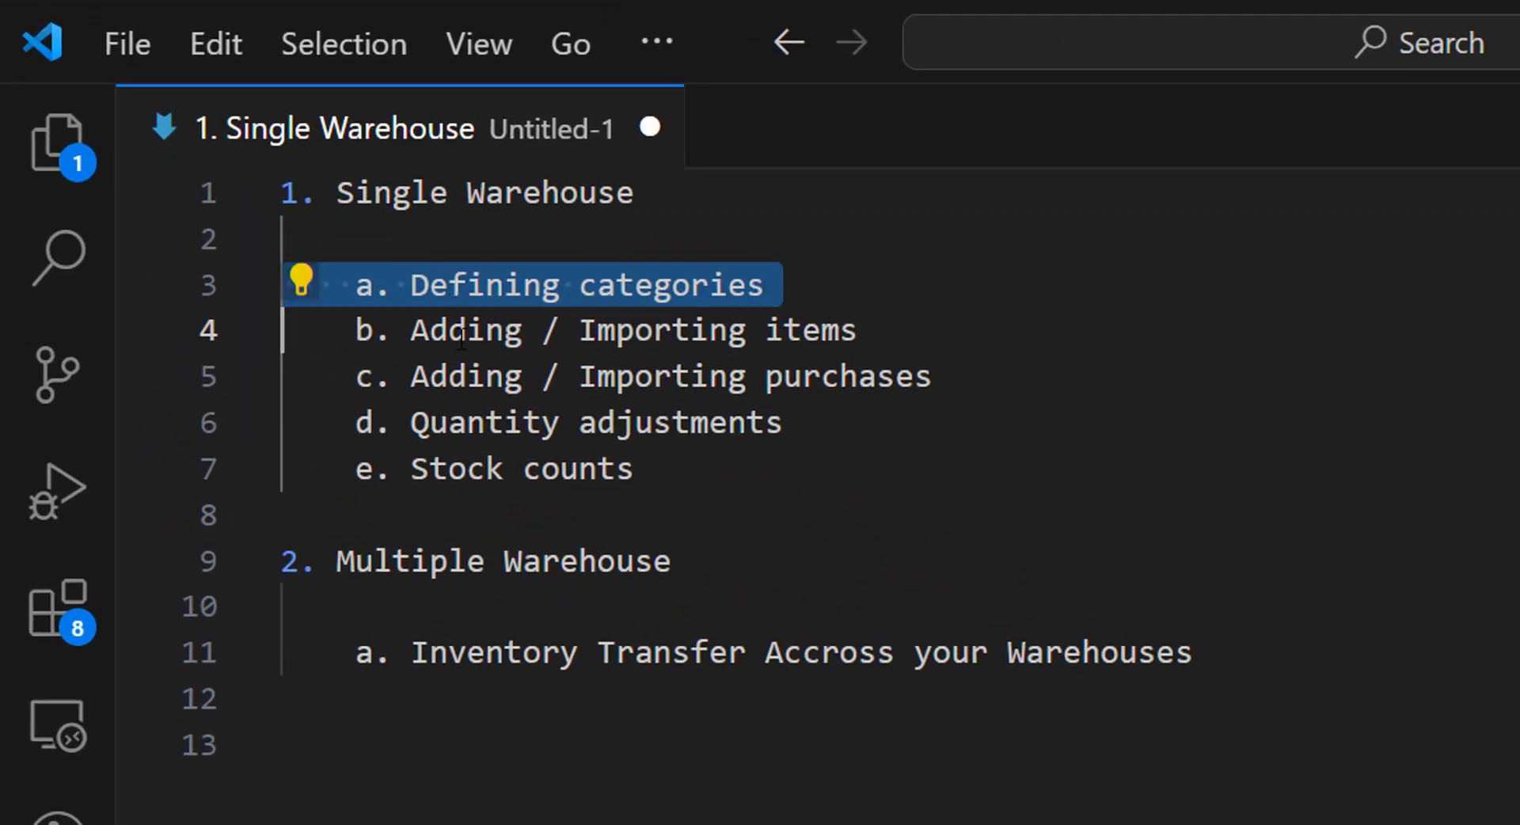
pyautogui.tripleClick(454, 325)
pyautogui.tripleClick(459, 376)
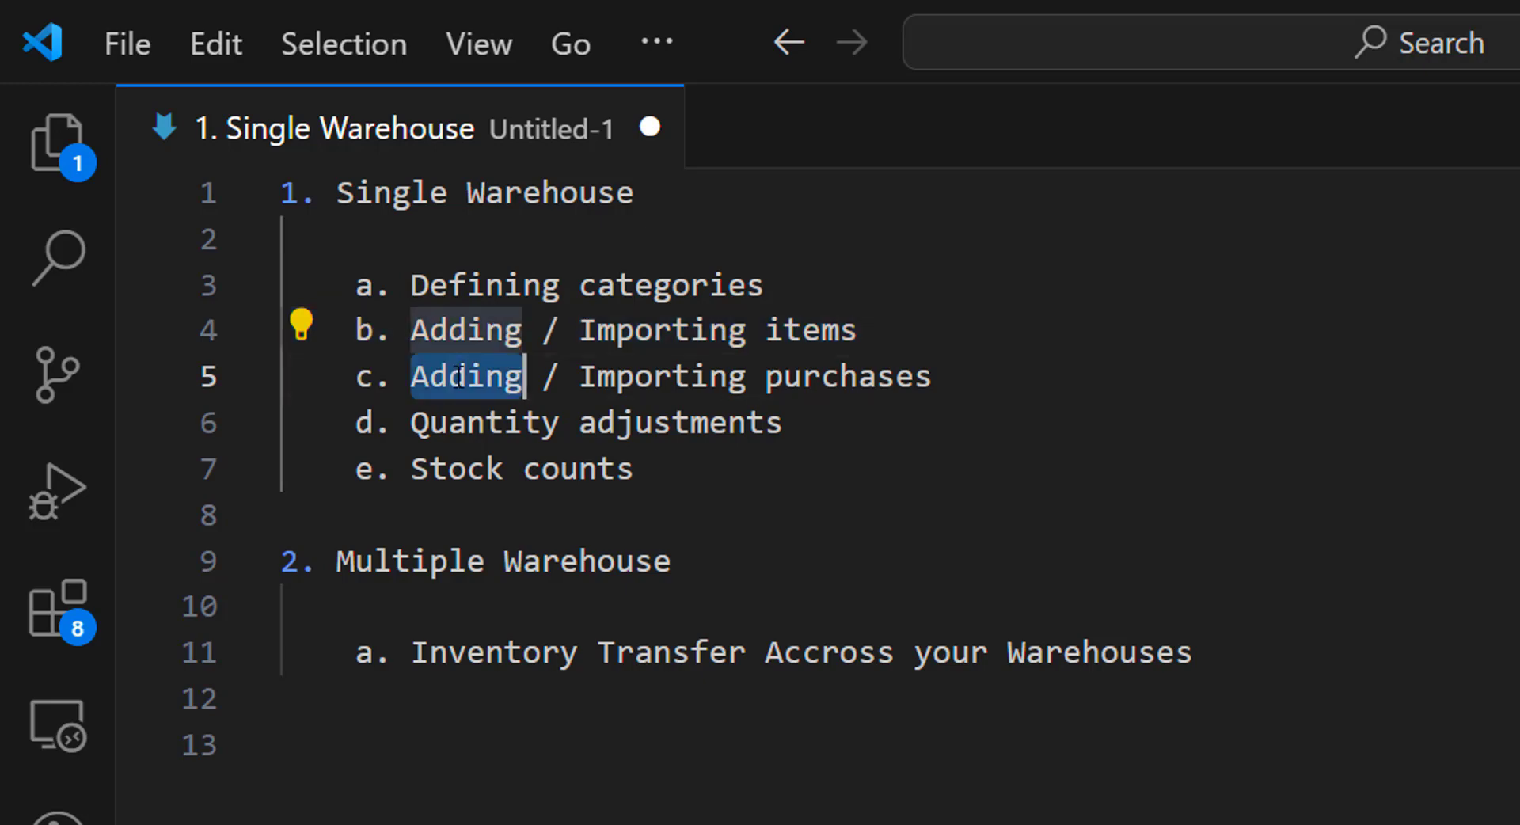
pyautogui.tripleClick(459, 426)
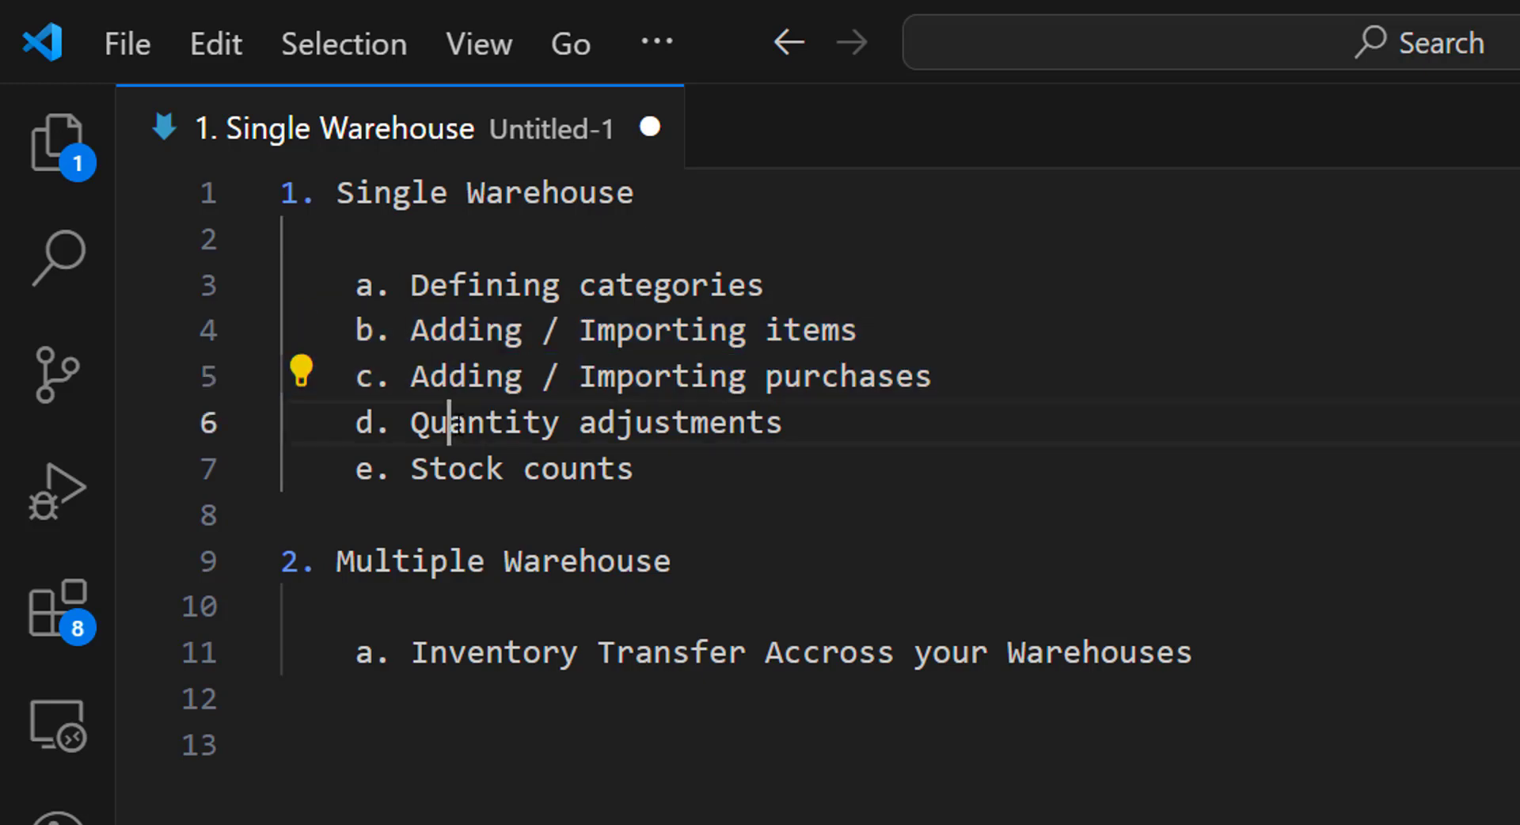
pyautogui.tripleClick(458, 469)
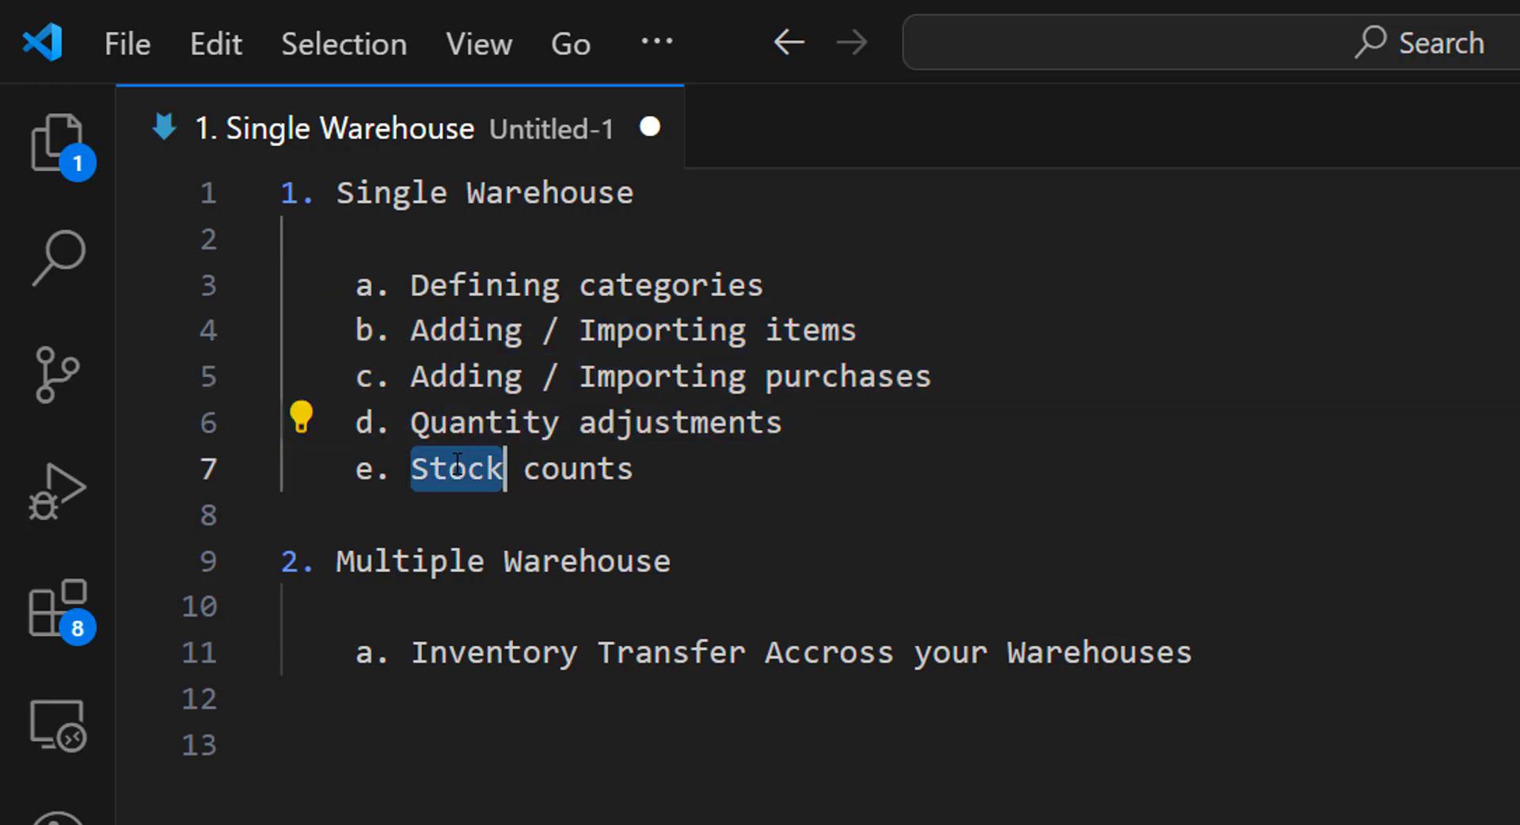
pyautogui.click(782, 654)
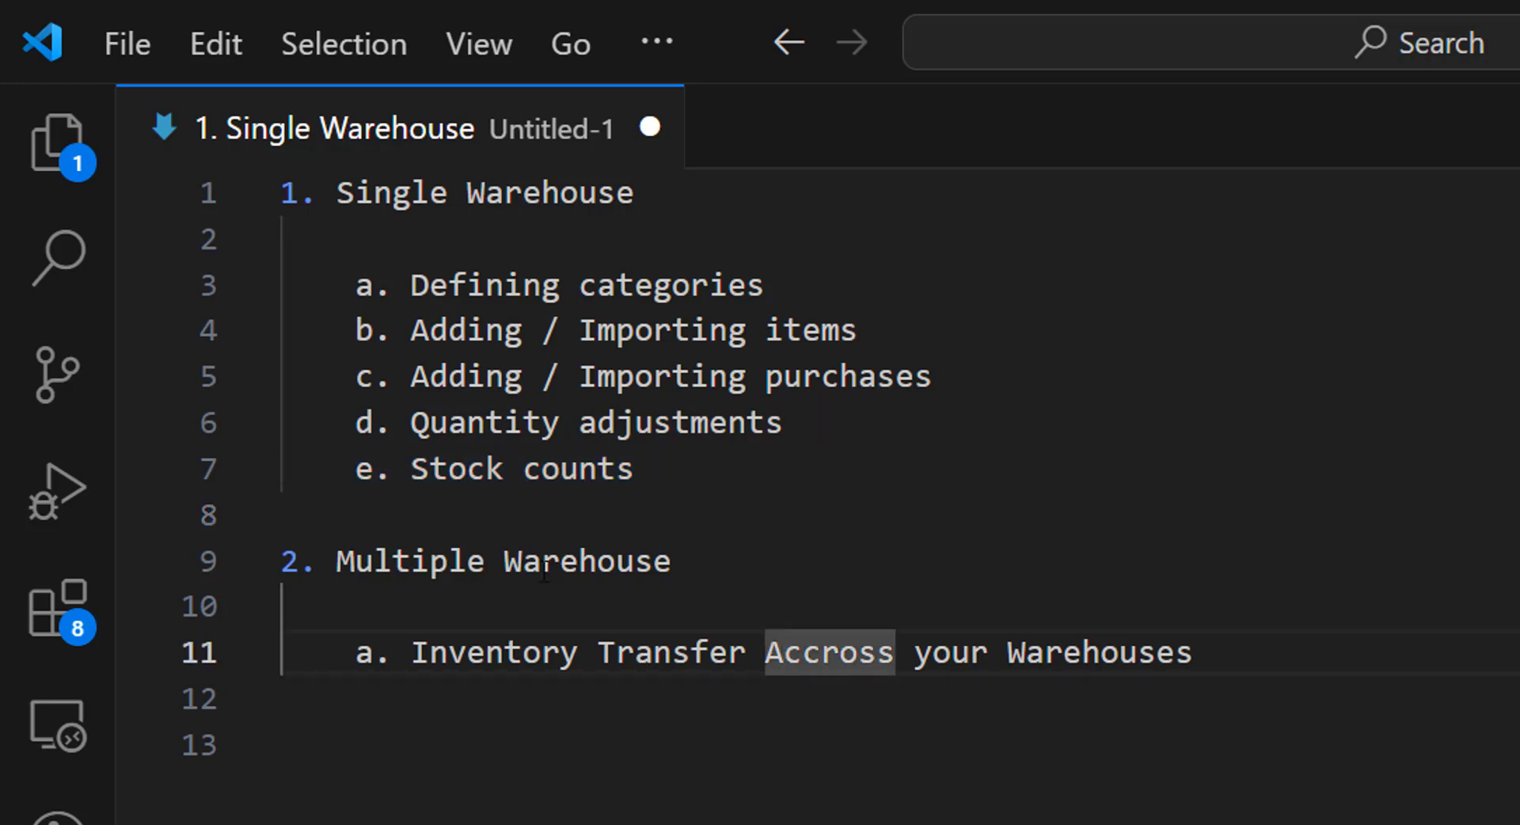
pyautogui.tripleClick(507, 651)
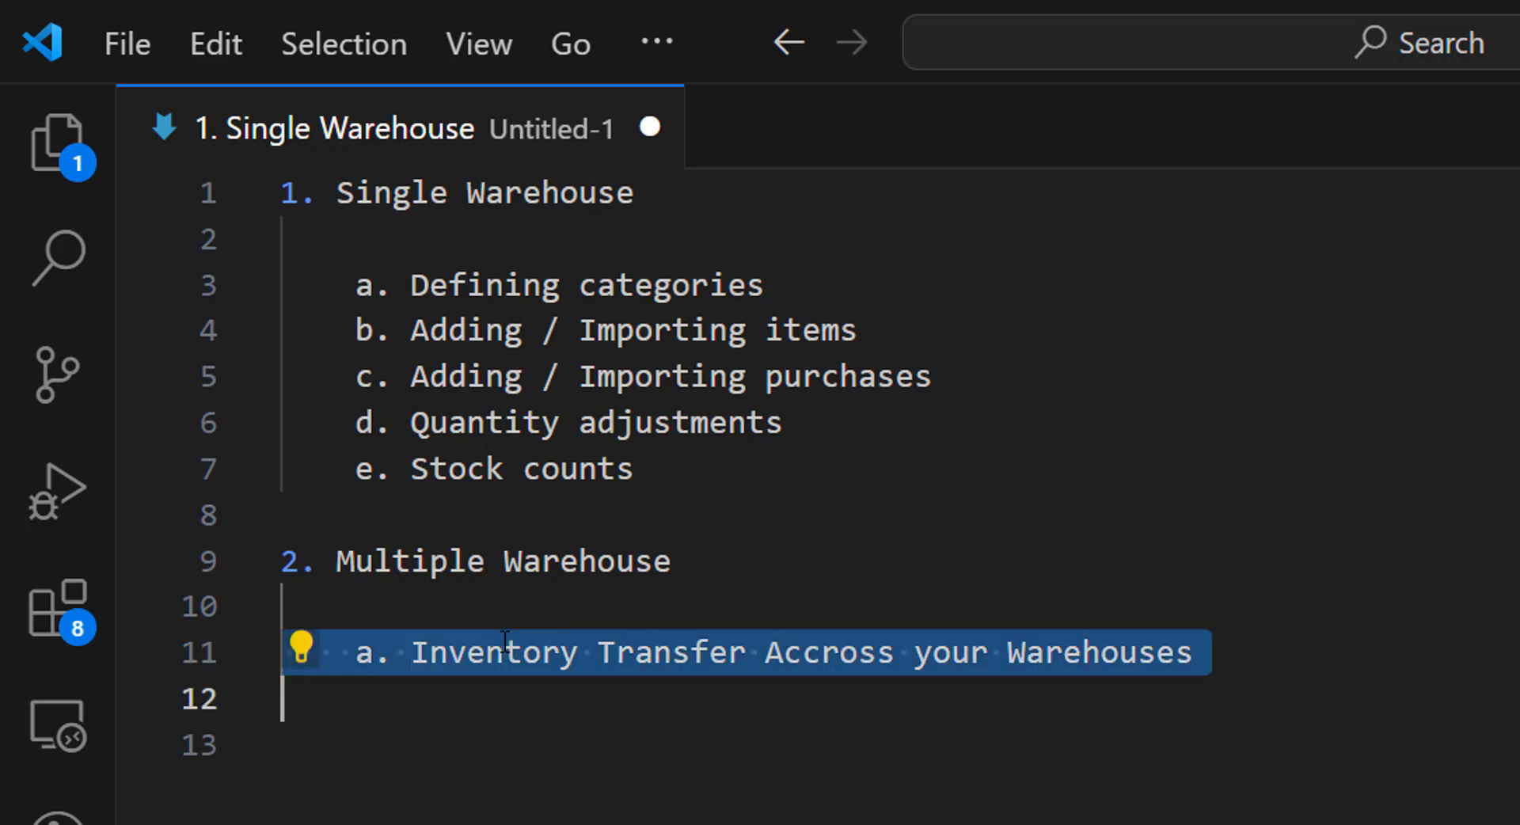
pyautogui.click(699, 806)
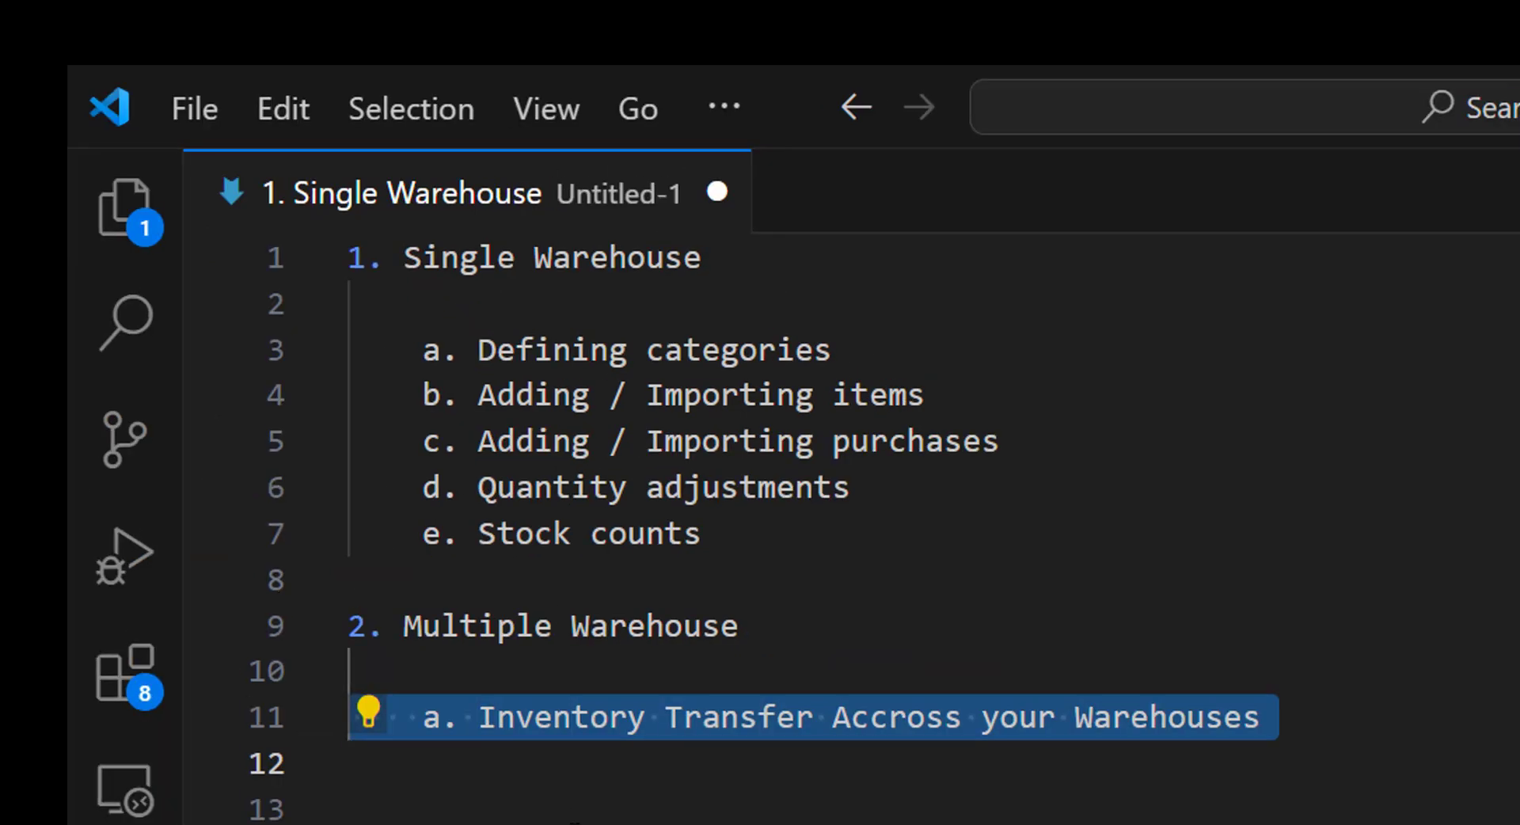
pyautogui.click(285, 744)
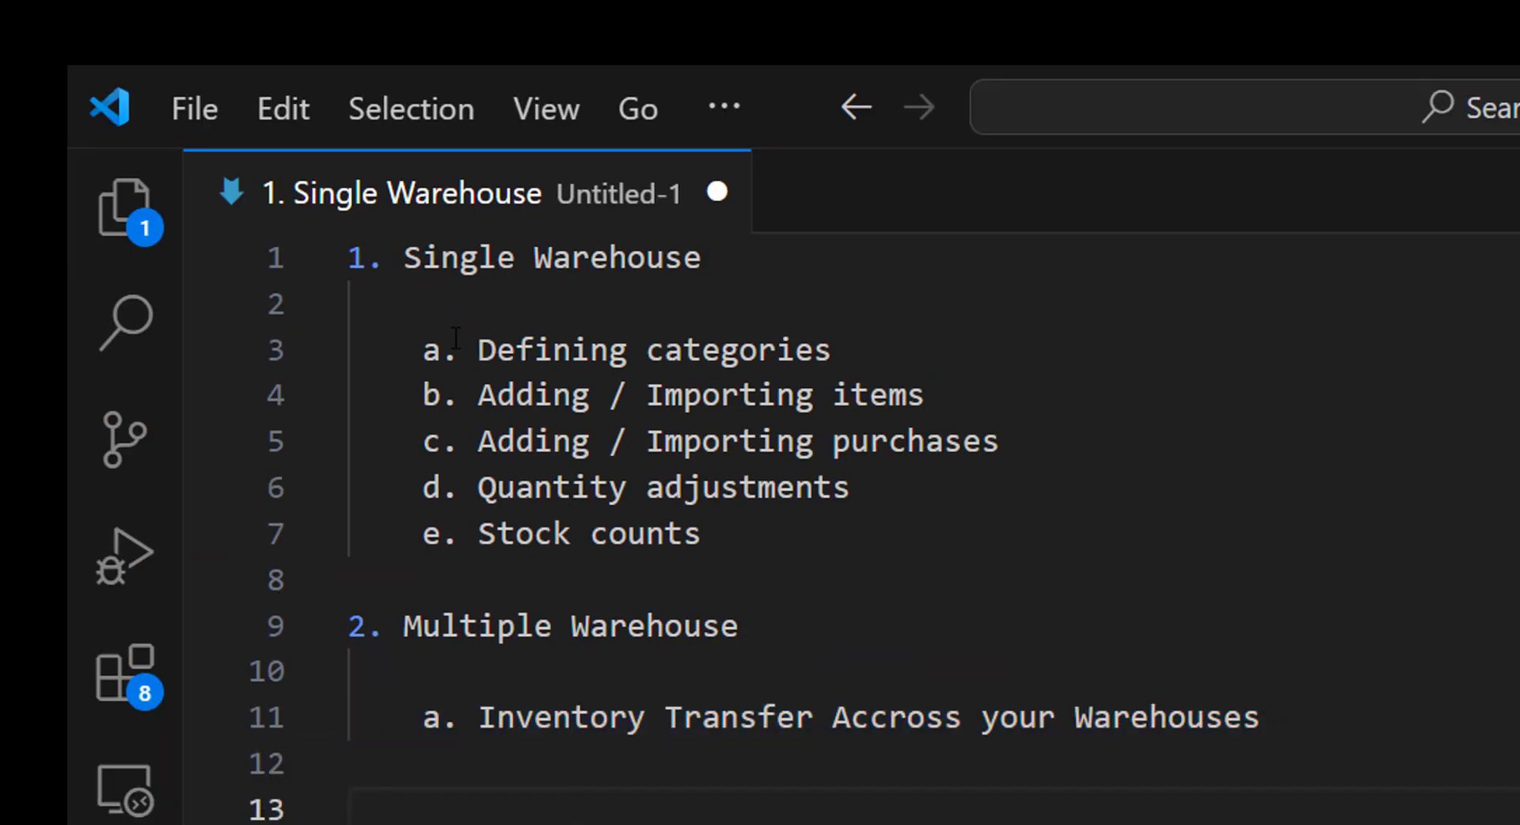
pyautogui.tripleClick(510, 342)
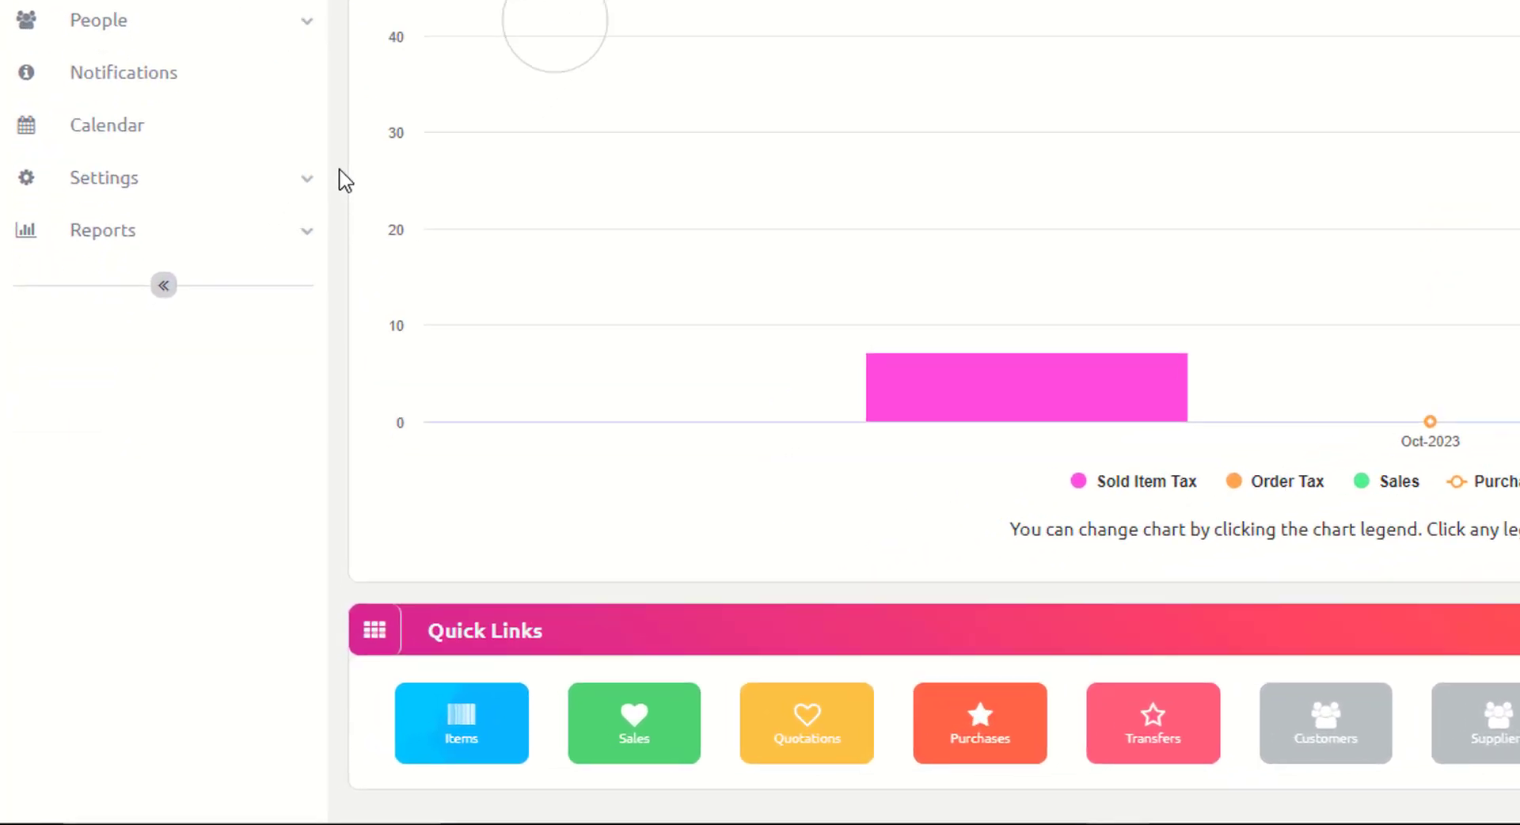
# - Switch to BillingProbe and open the form for adding a category from the Categories settings
pyautogui.click(303, 179)
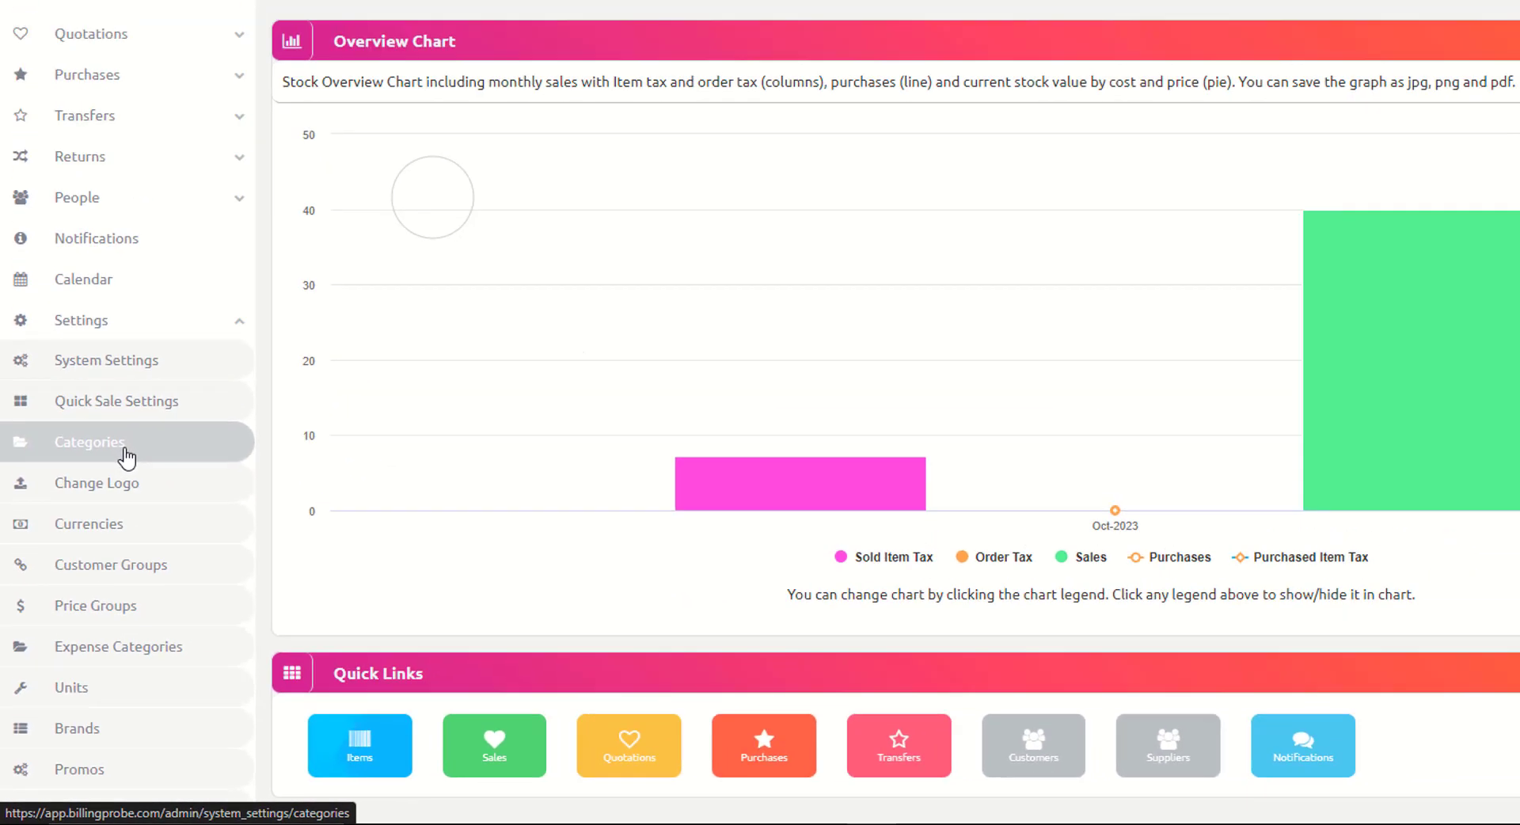
pyautogui.click(146, 337)
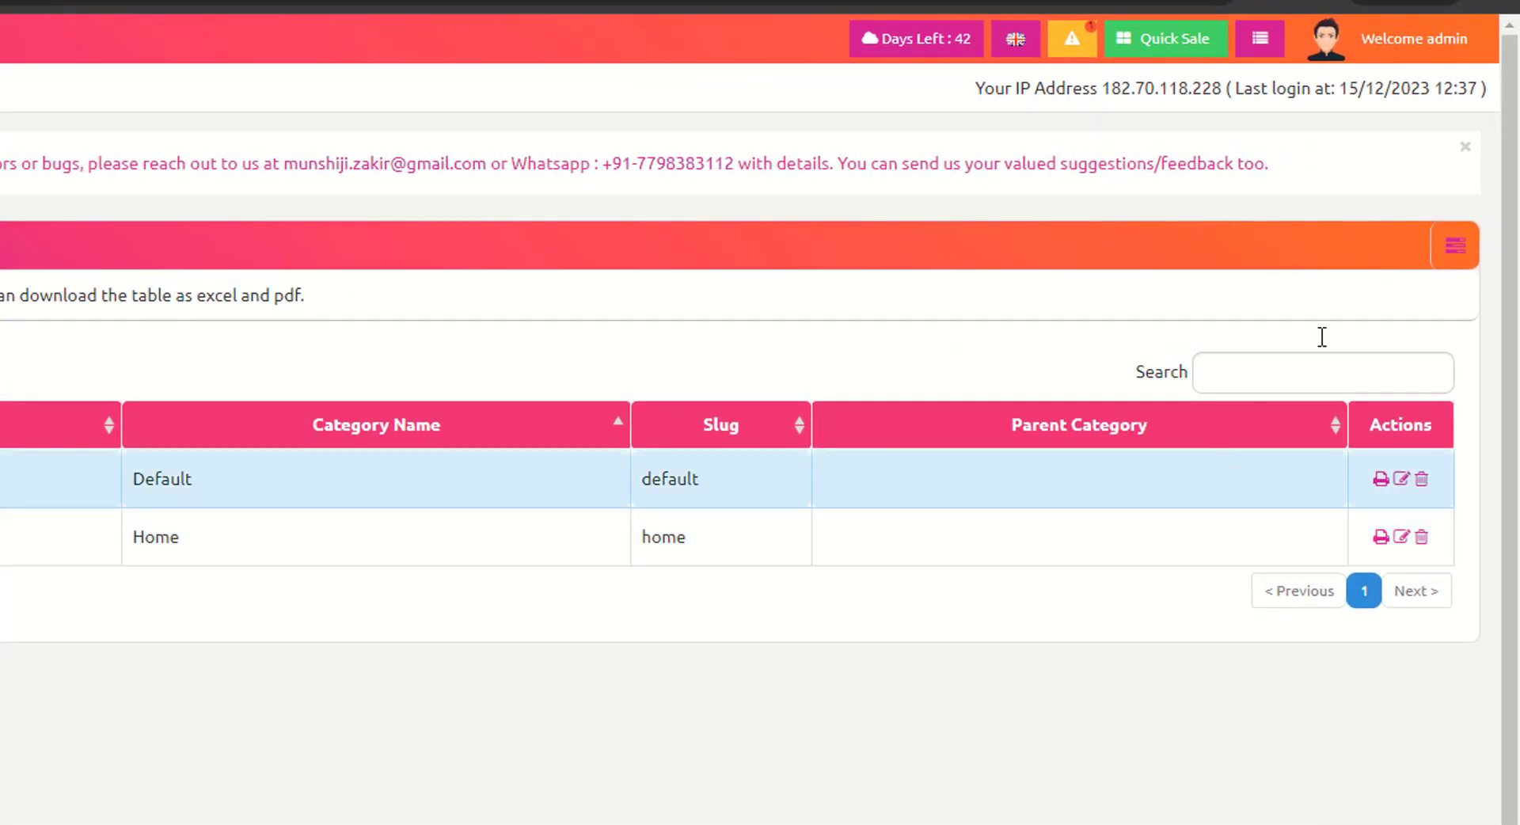
pyautogui.click(1446, 254)
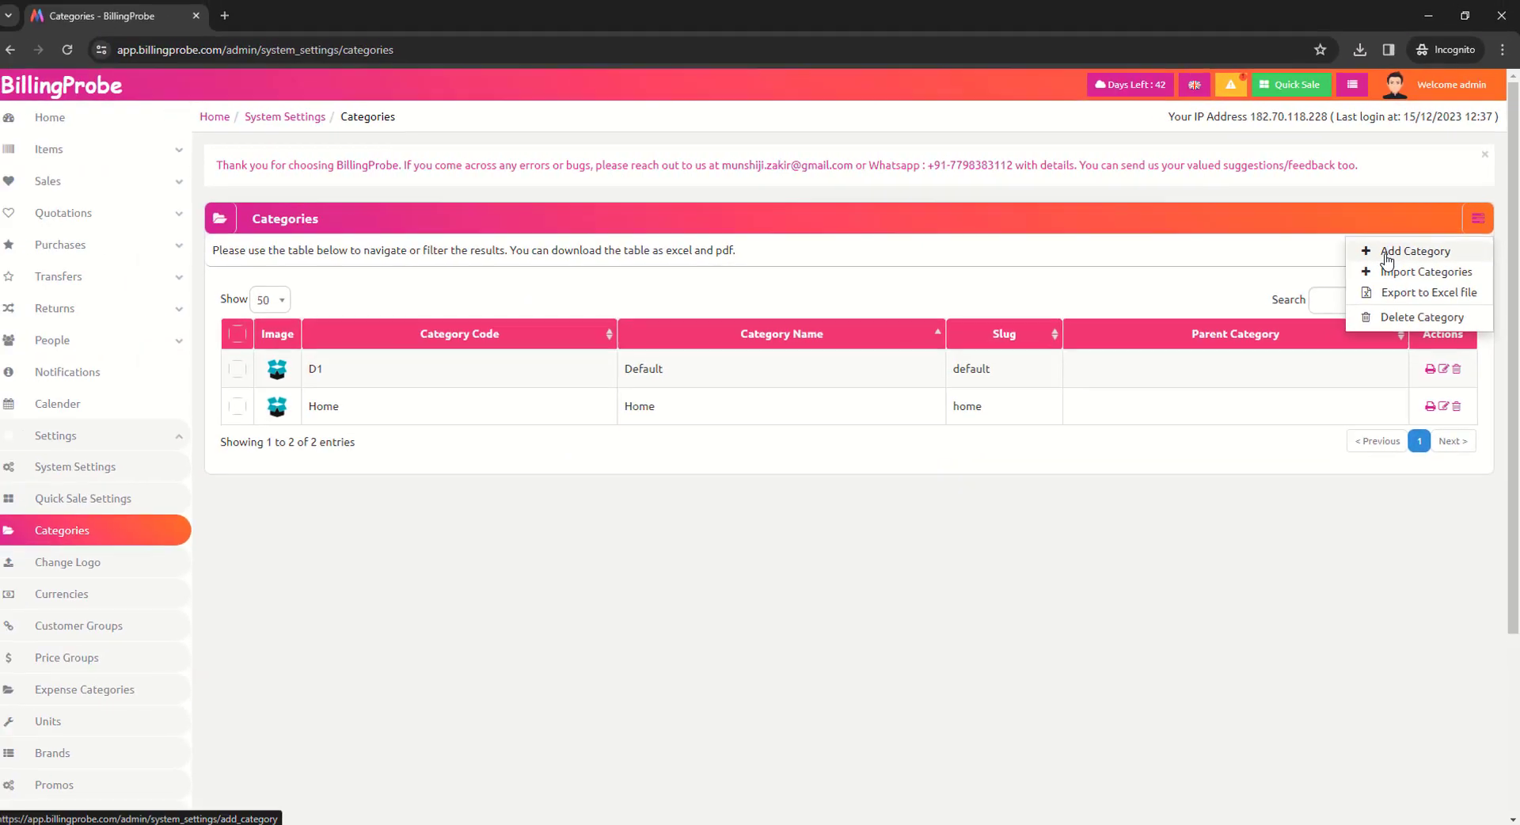
pyautogui.click(1356, 293)
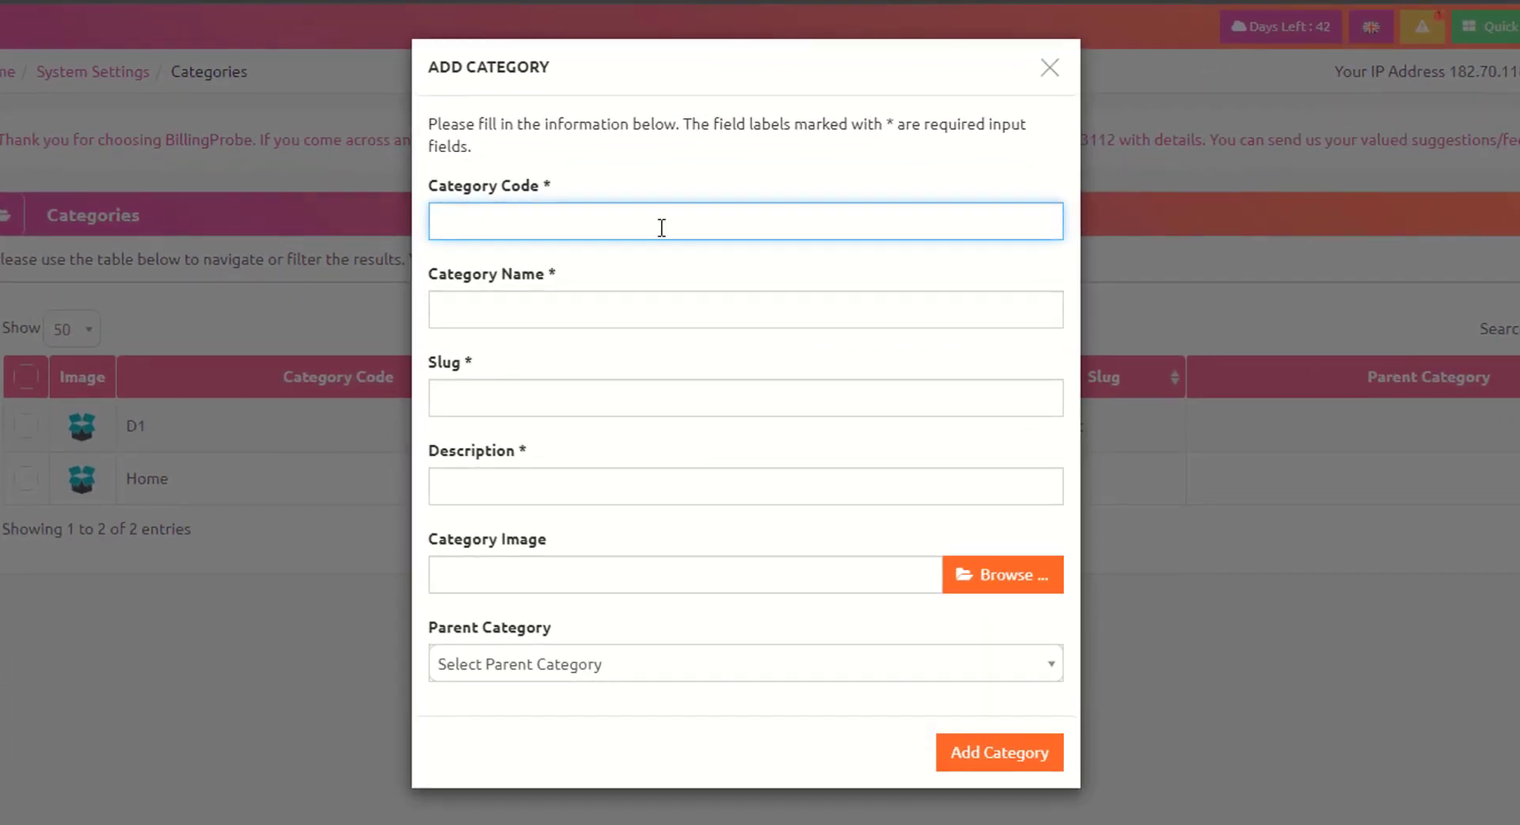
# - Examine the required-field markers and the available parent categories in the new category form
pyautogui.doubleClick(545, 187)
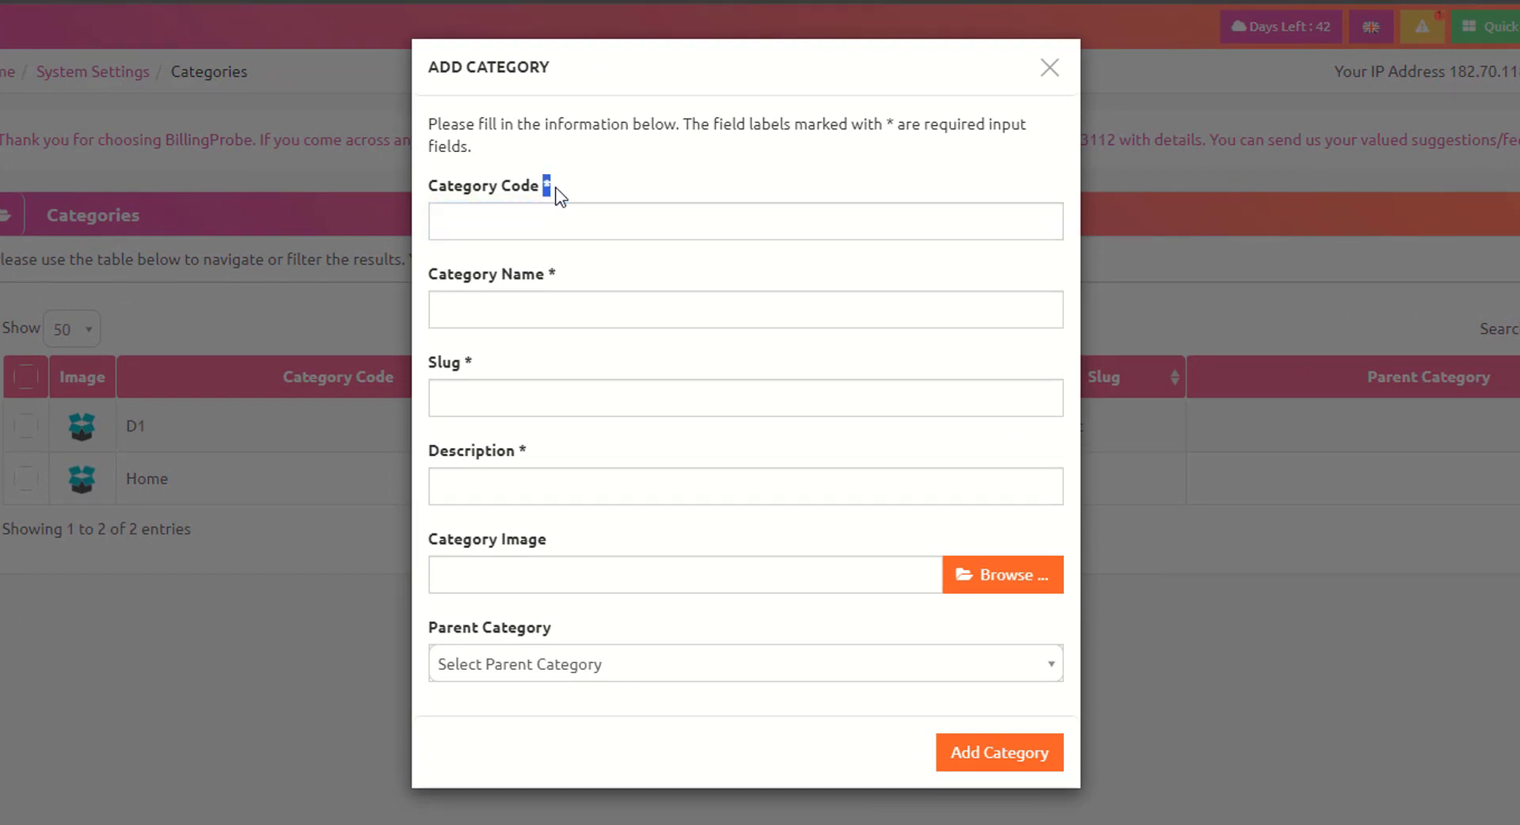
pyautogui.tripleClick(583, 127)
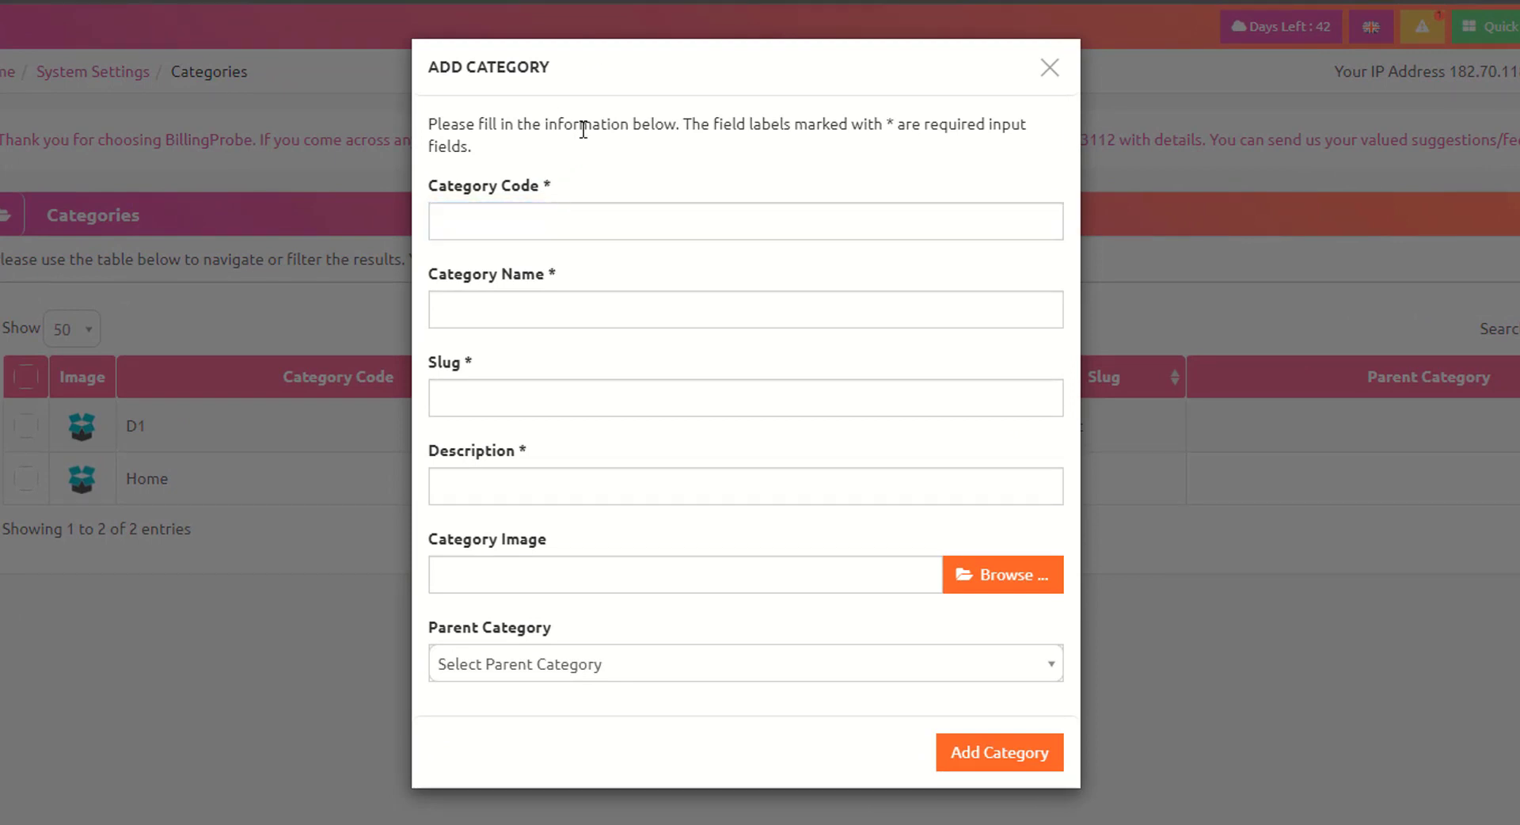
pyautogui.click(551, 274)
pyautogui.click(593, 262)
pyautogui.click(627, 667)
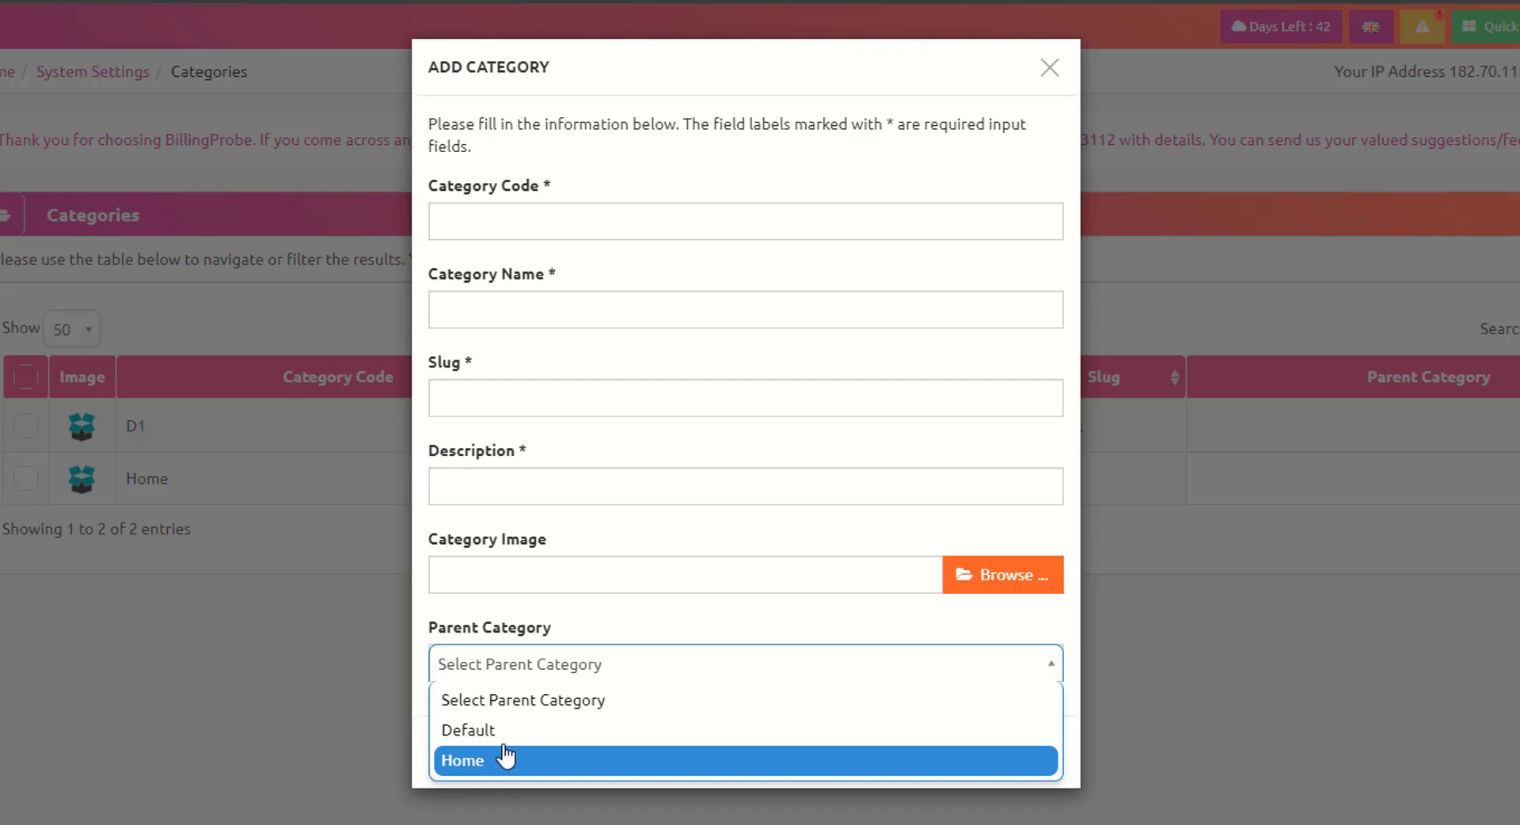
pyautogui.click(536, 664)
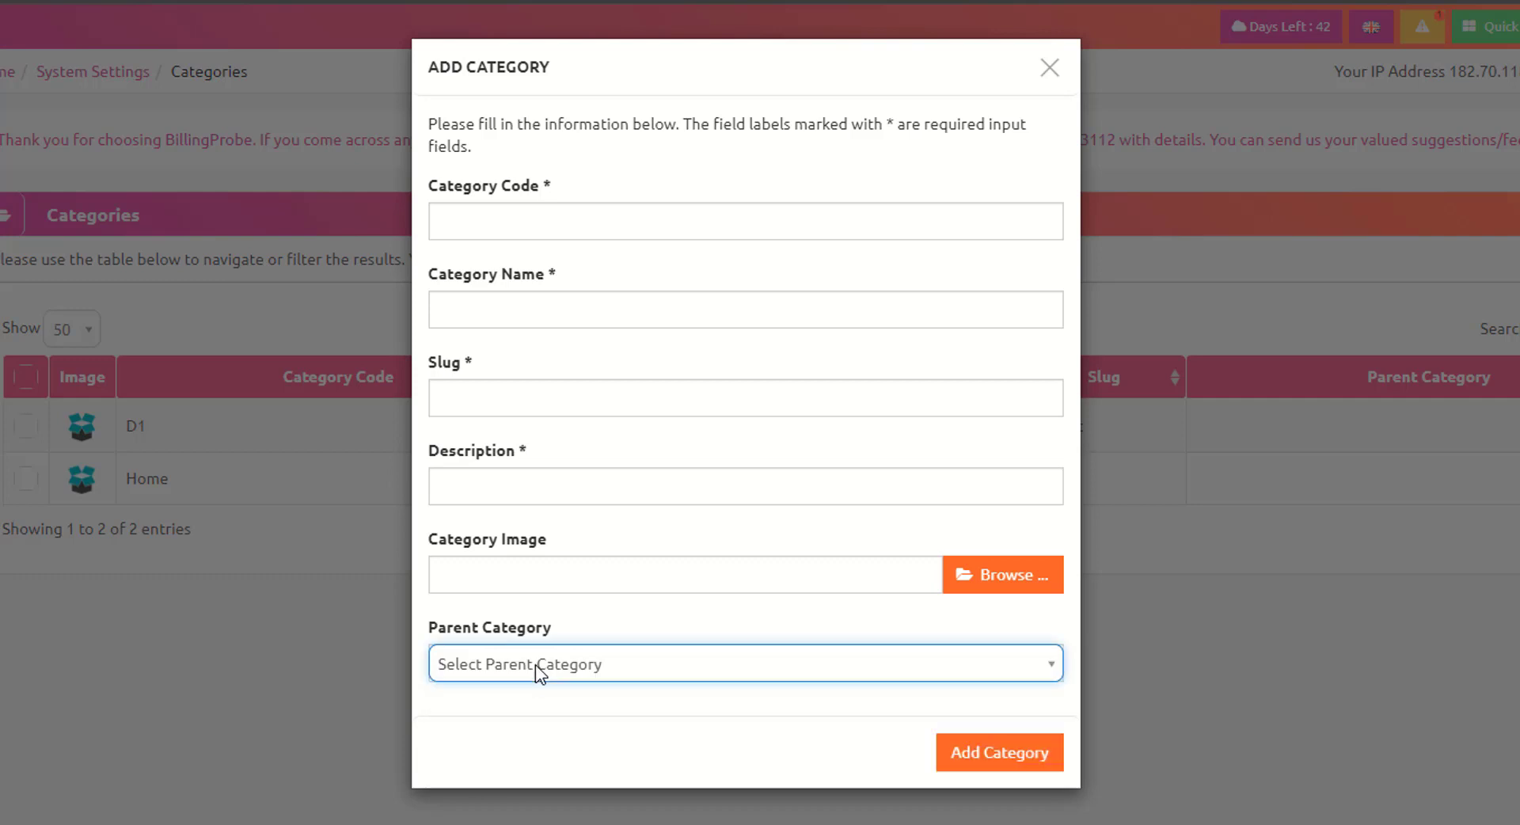
# - Enter T-Shirt as both the category code and name, with the slug t-shirt and a hyphen as the description
pyautogui.click(515, 231)
pyautogui.write('T-Shirt')
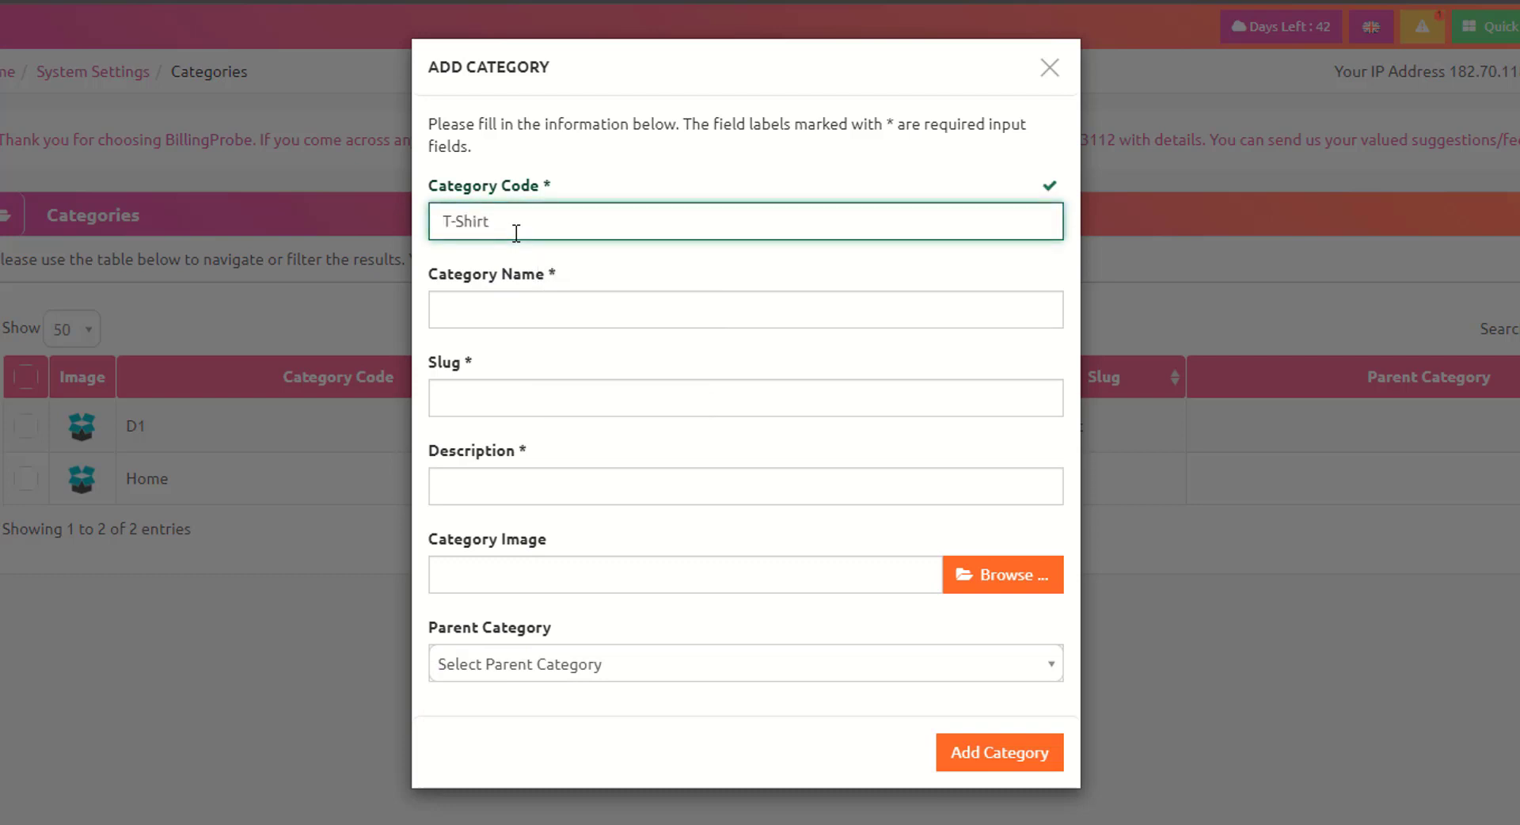
pyautogui.press('Tab')
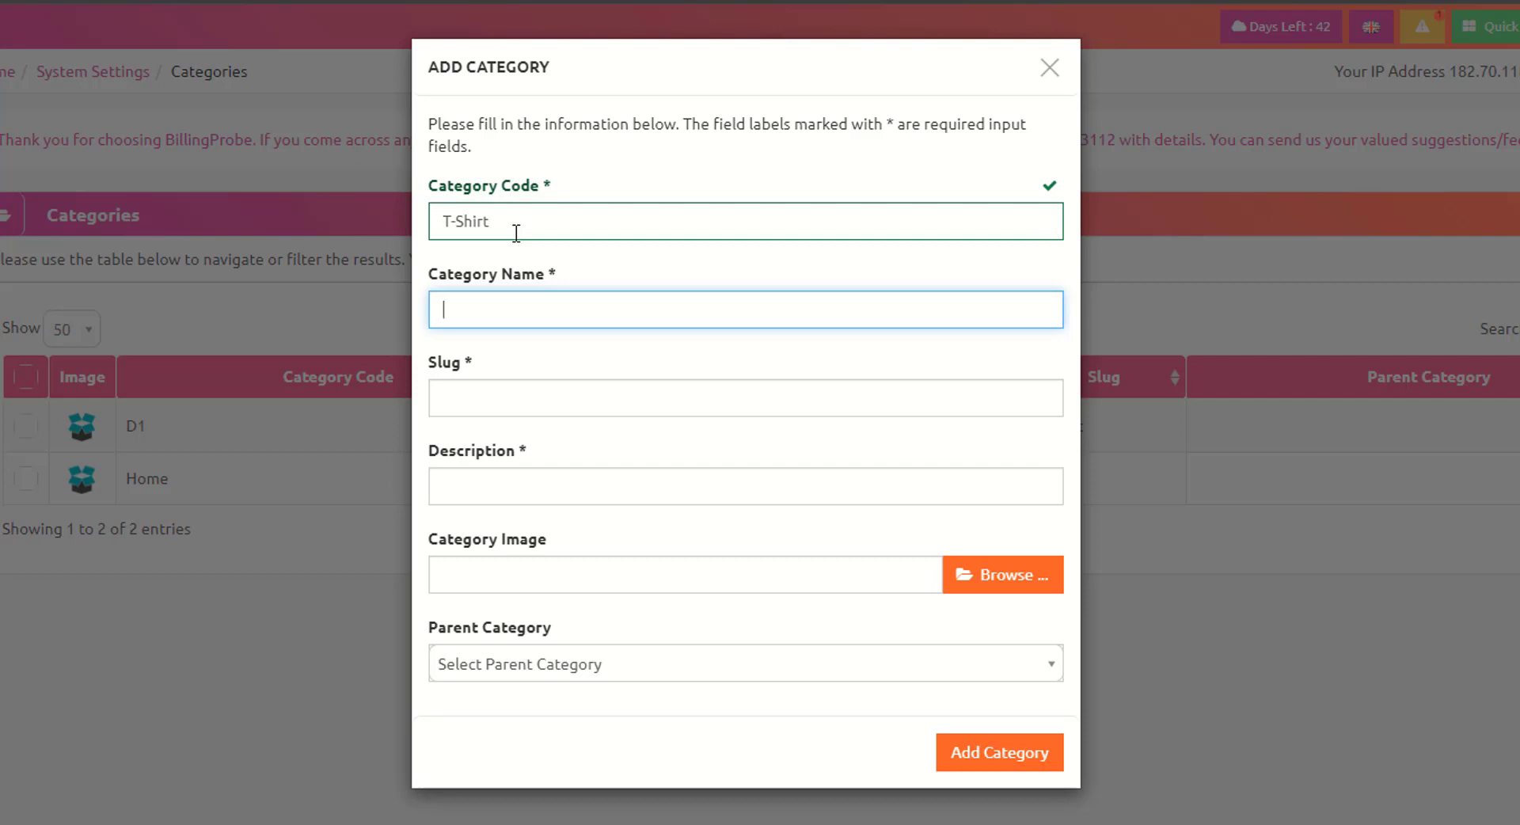
pyautogui.write('T-Shirt')
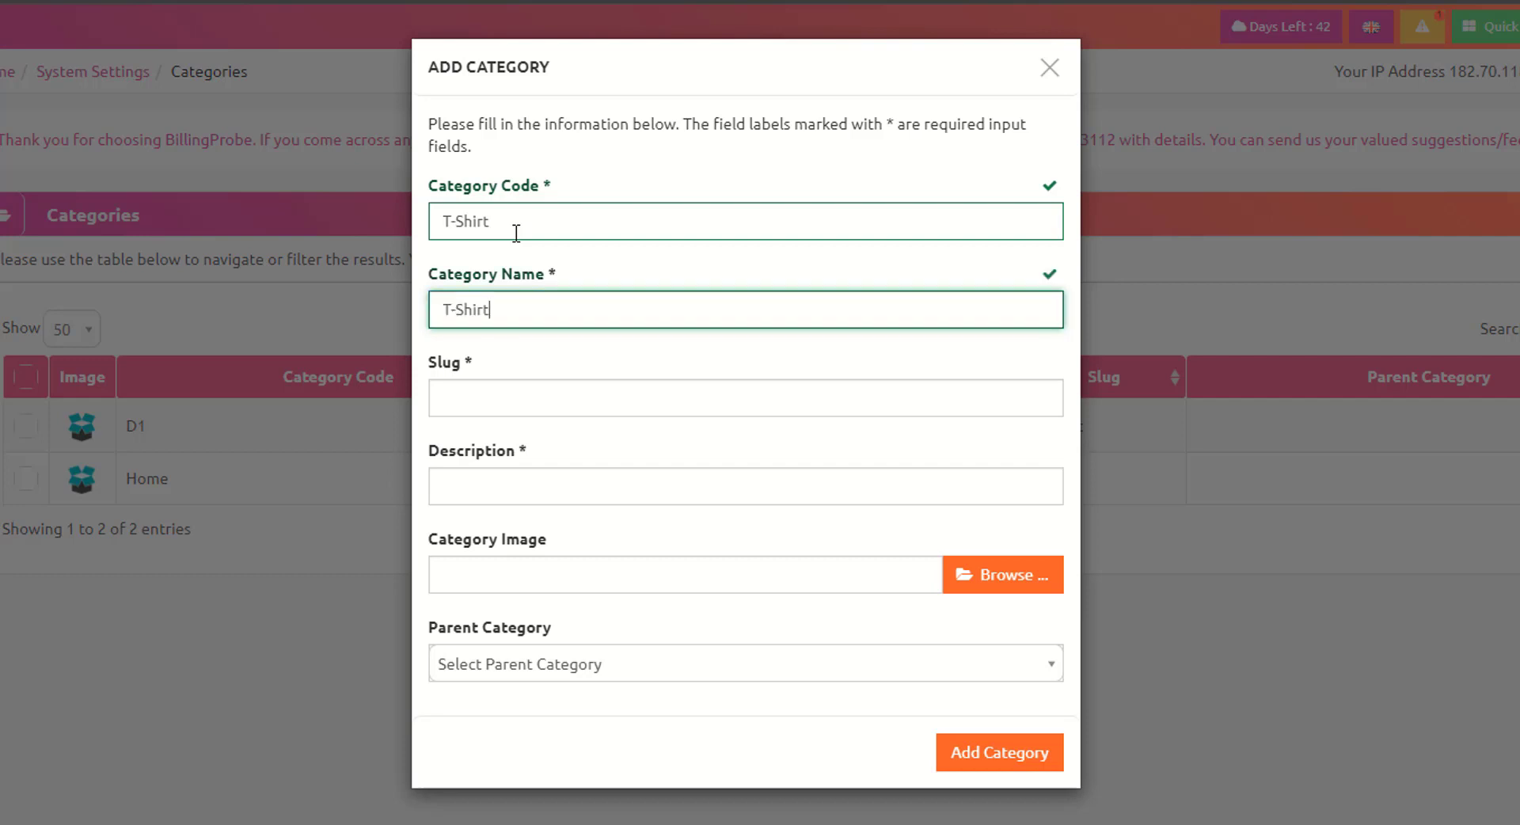
pyautogui.press('Tab')
pyautogui.press('Tab')
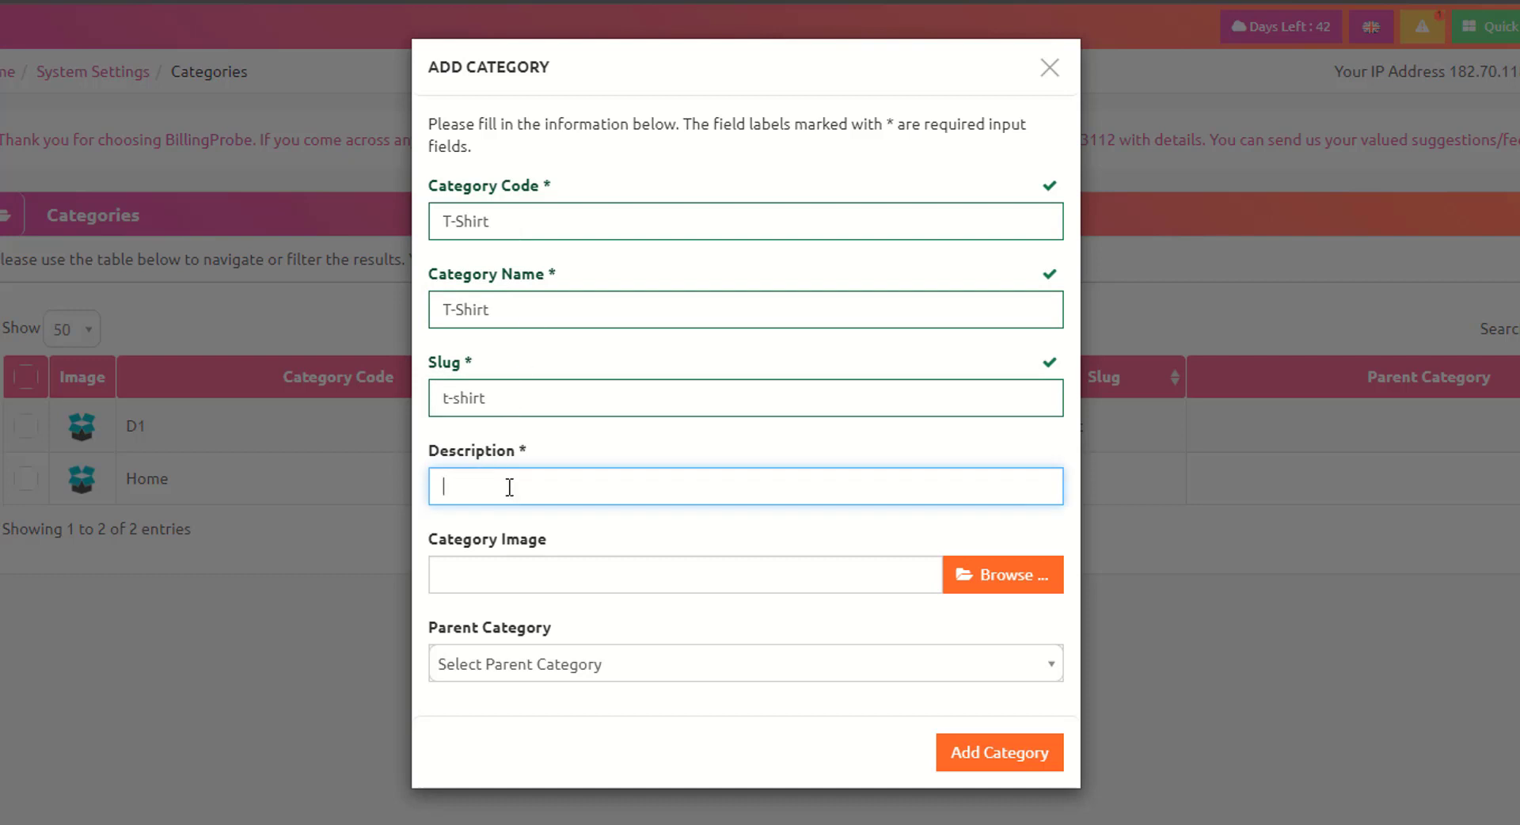
pyautogui.write('-')
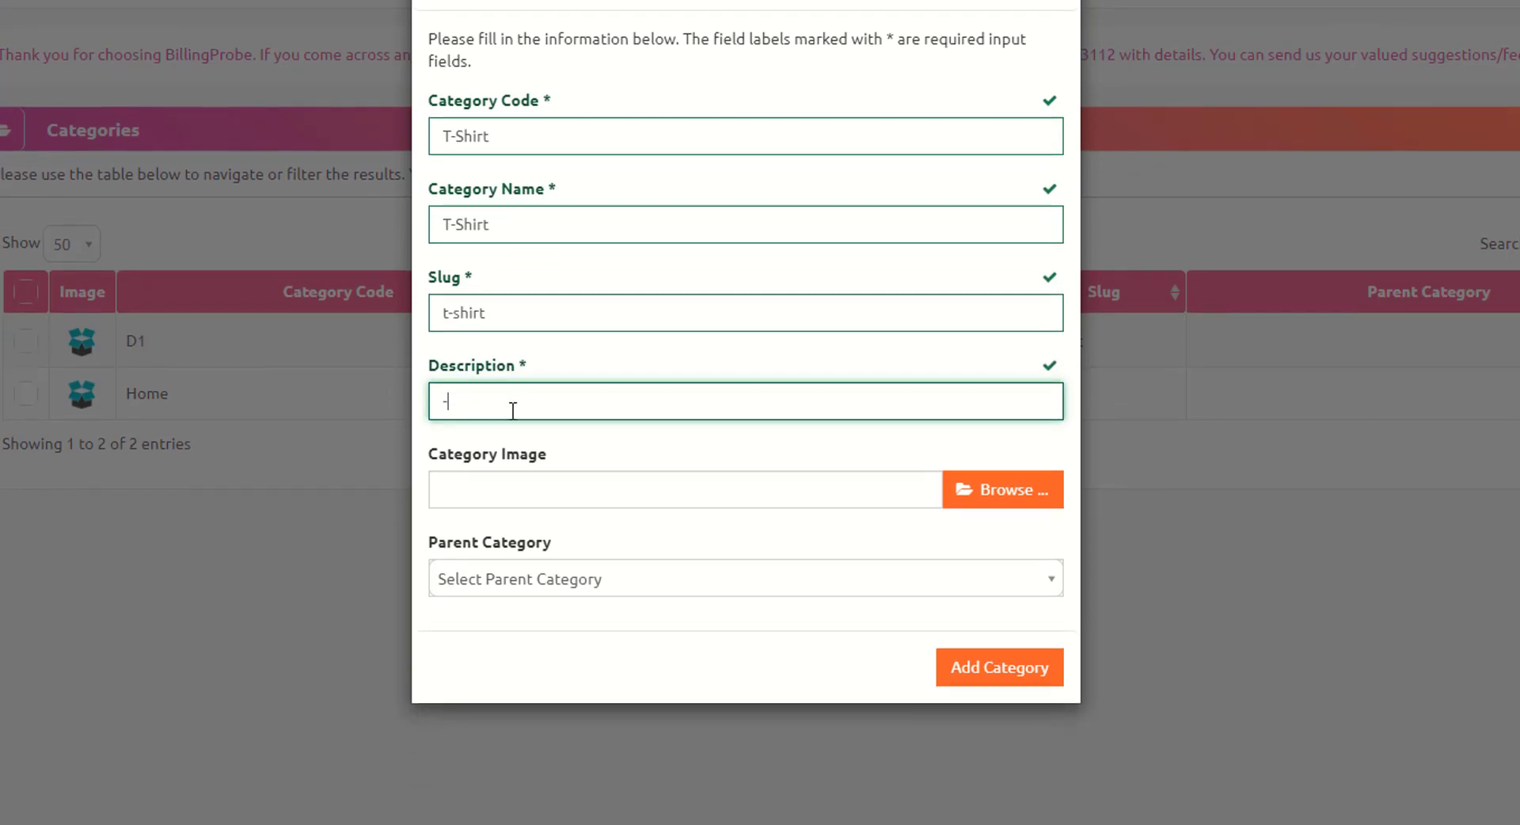
# - Set the parent category to Default and save the new T-Shirt category
pyautogui.click(526, 581)
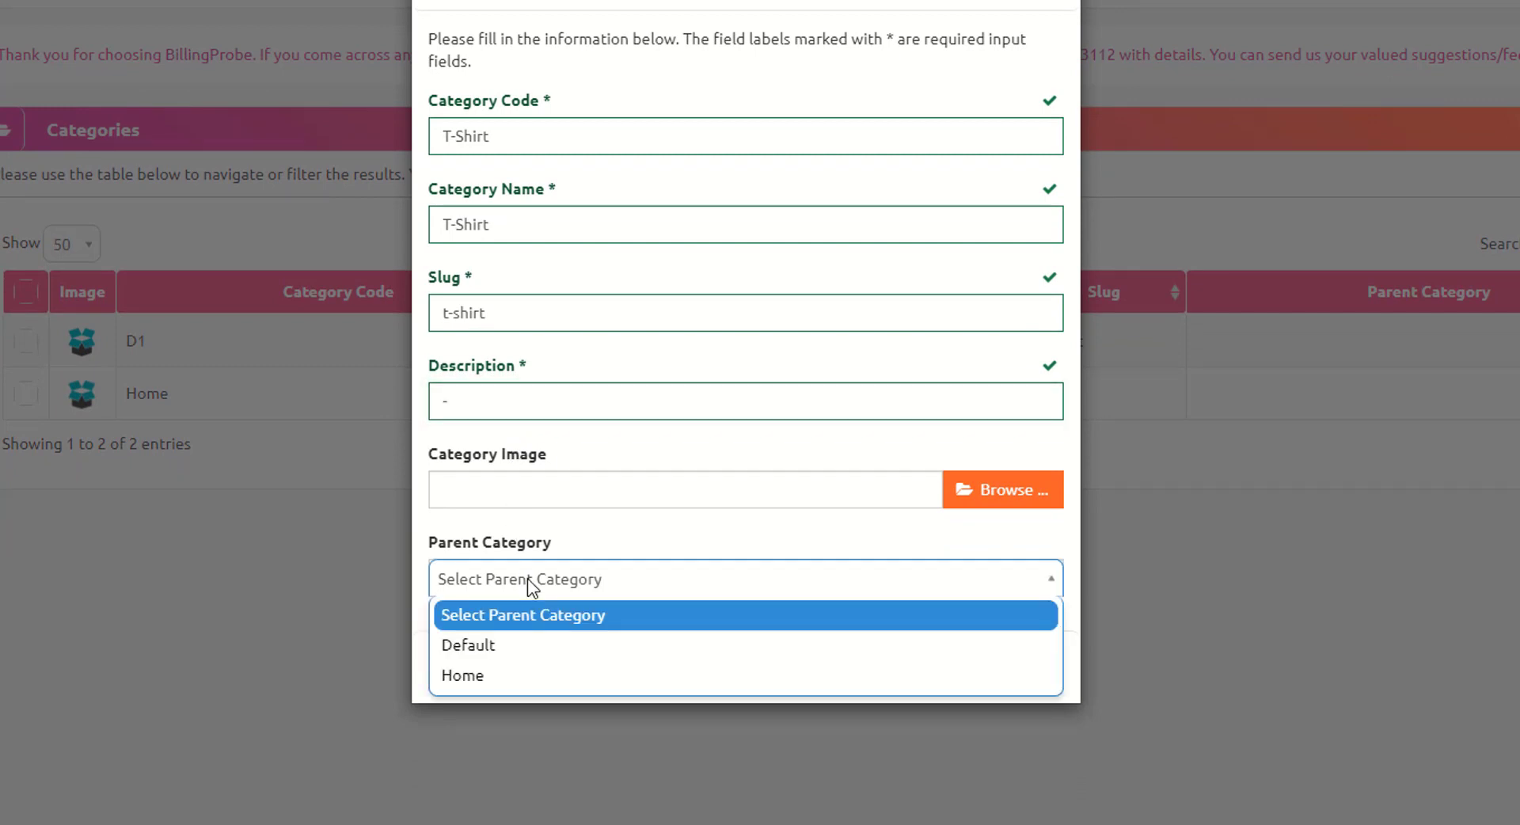
pyautogui.click(485, 645)
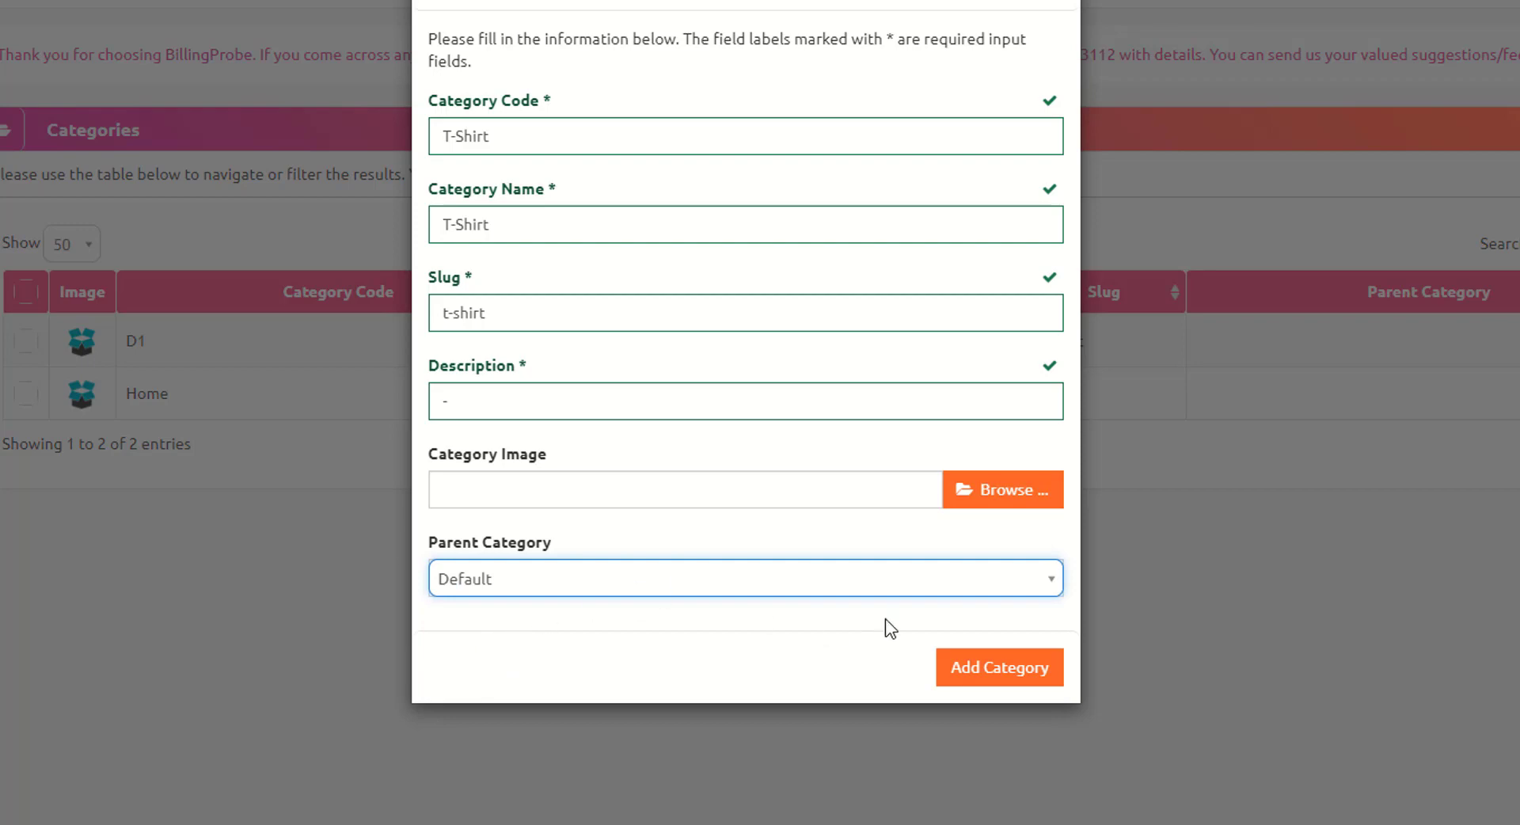
pyautogui.click(1008, 673)
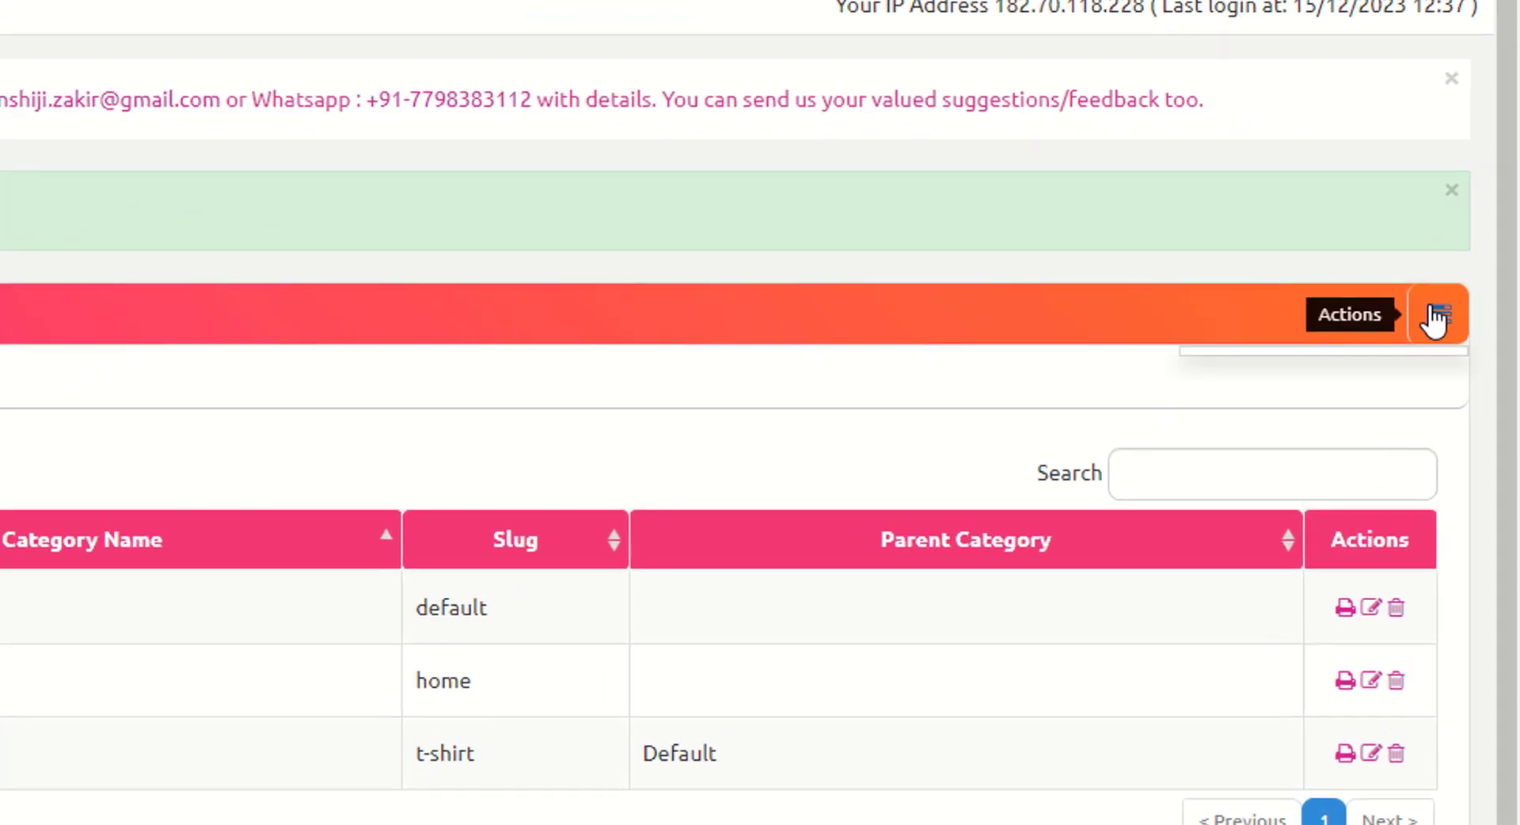
# - Download the sample CSV for importing categories, save it as sample_categories (1).csv, and open it in Excel
pyautogui.click(1477, 275)
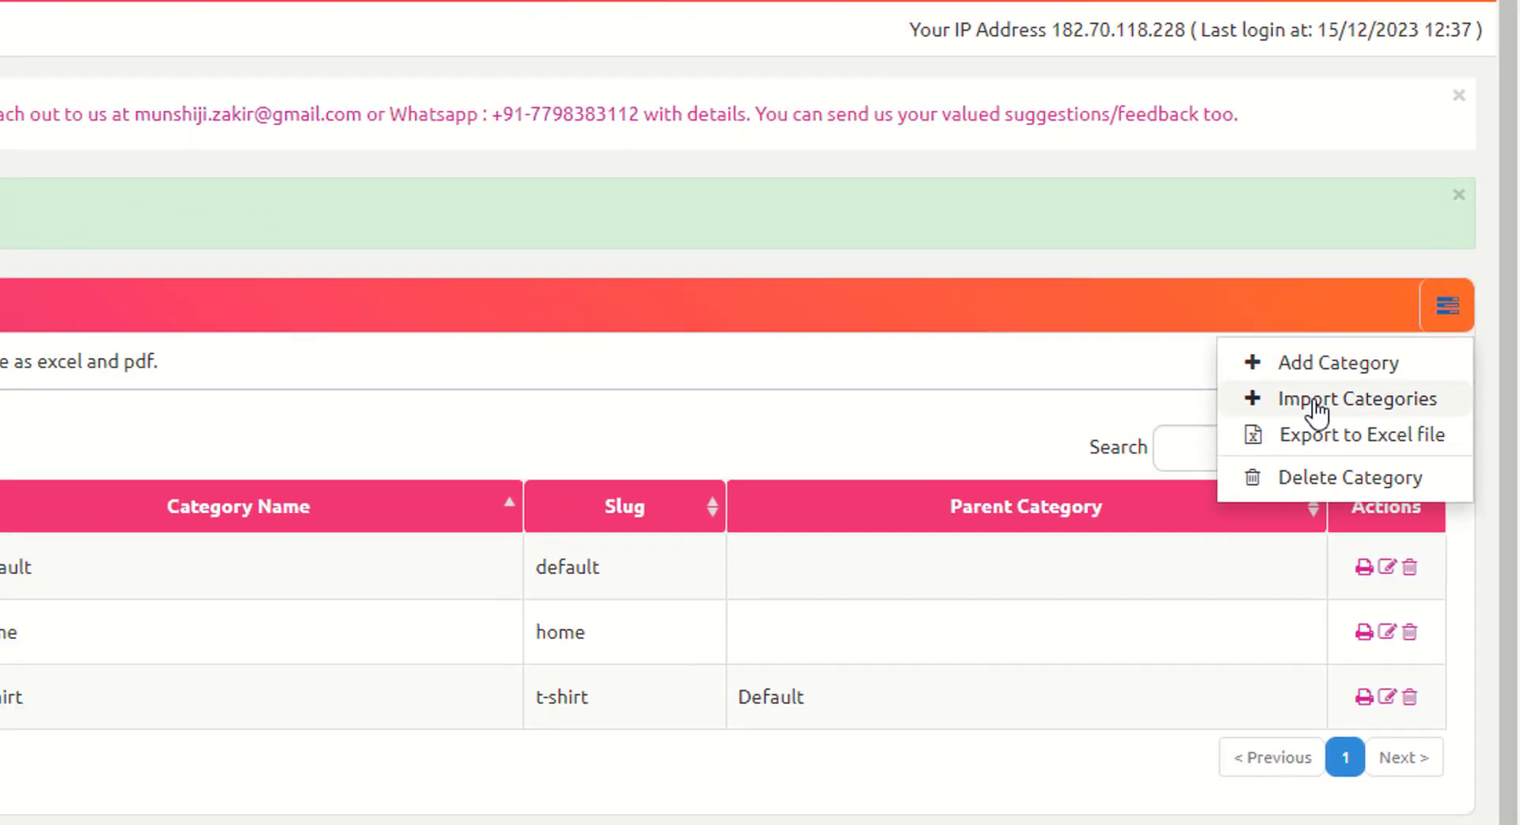
pyautogui.click(1295, 432)
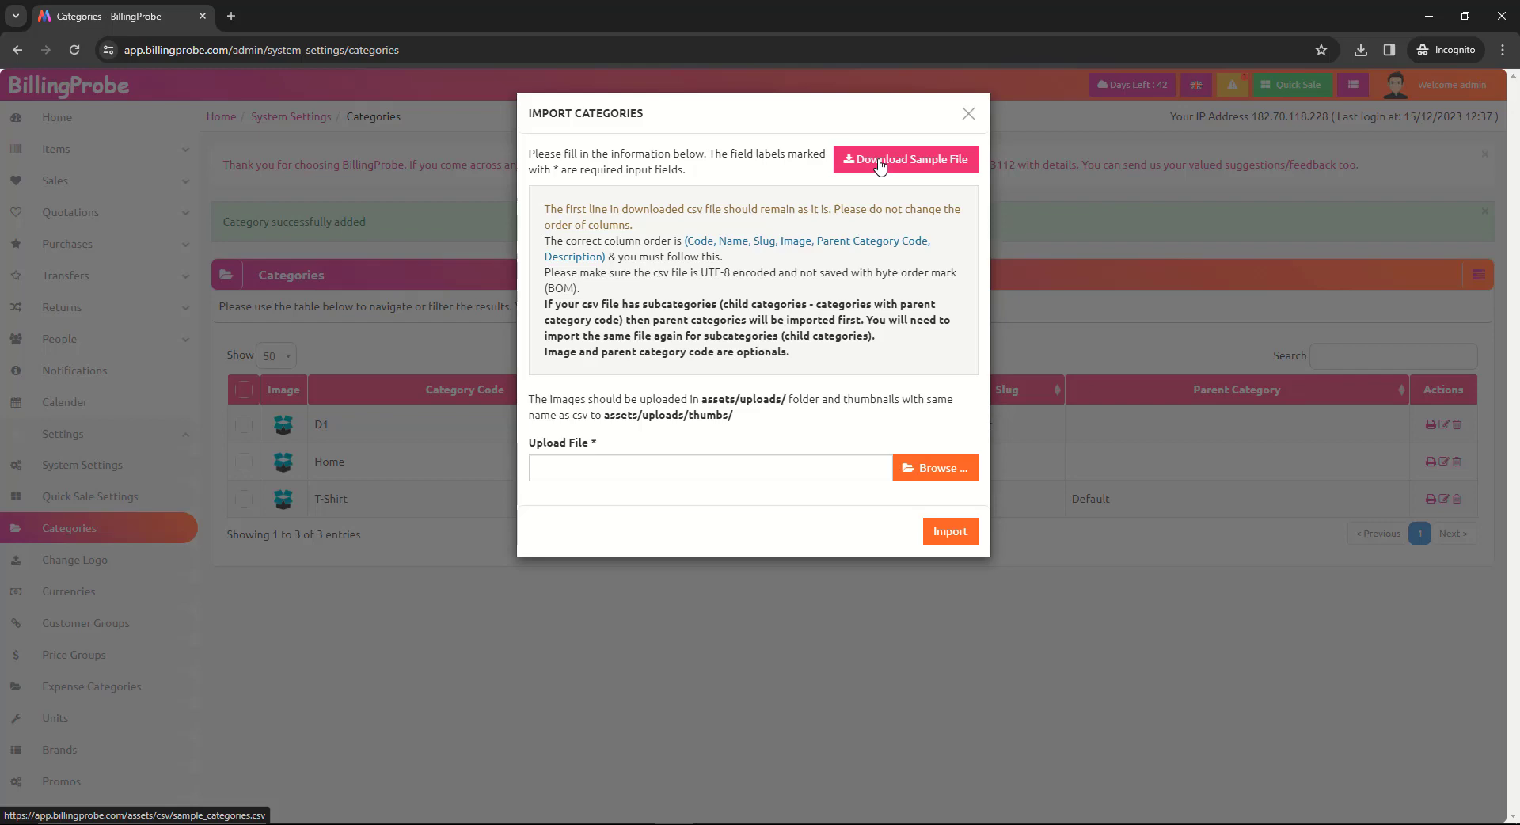
pyautogui.click(879, 162)
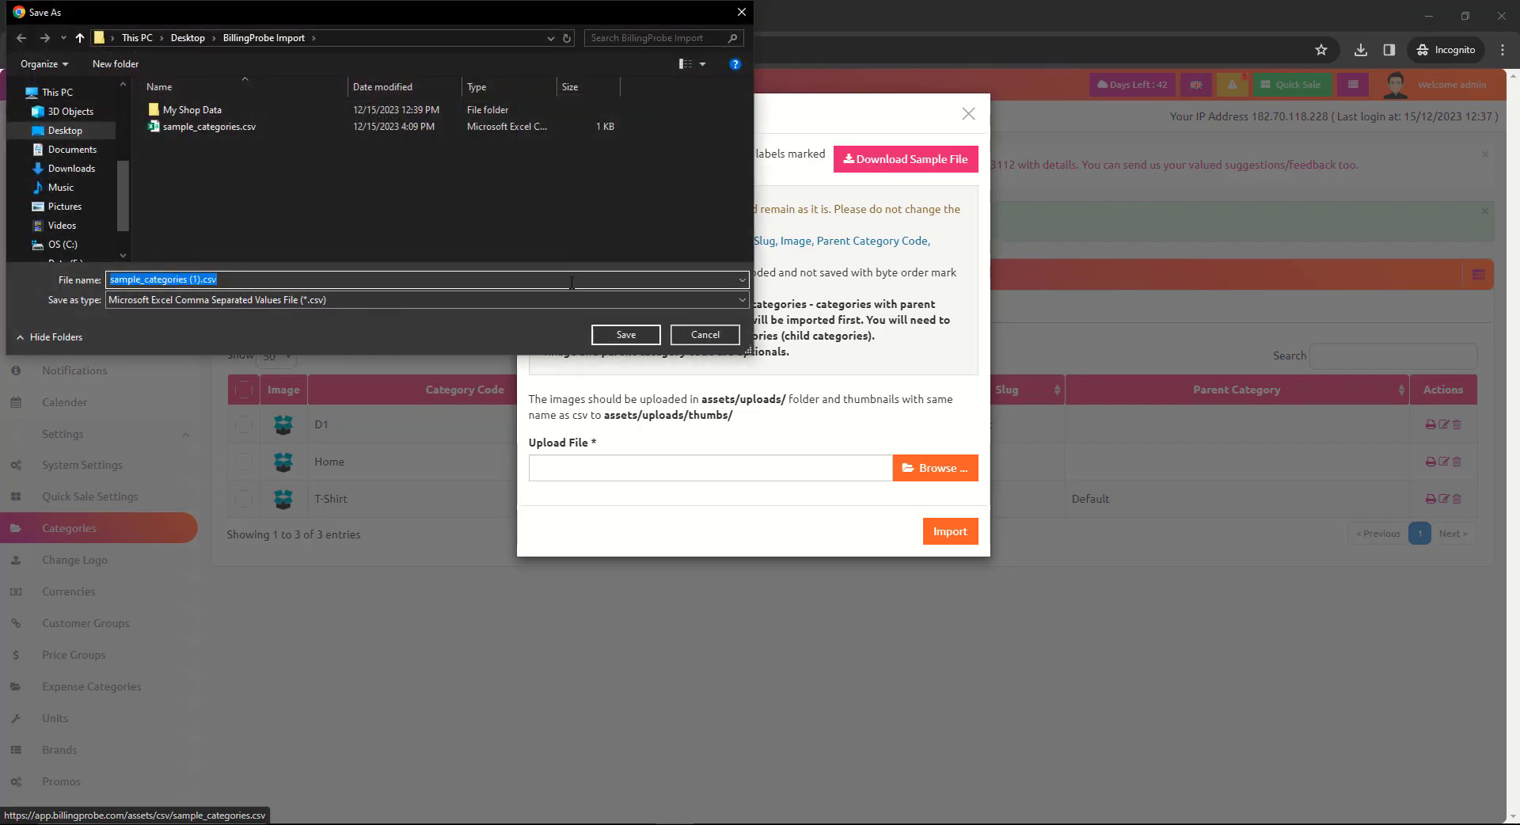
pyautogui.click(632, 333)
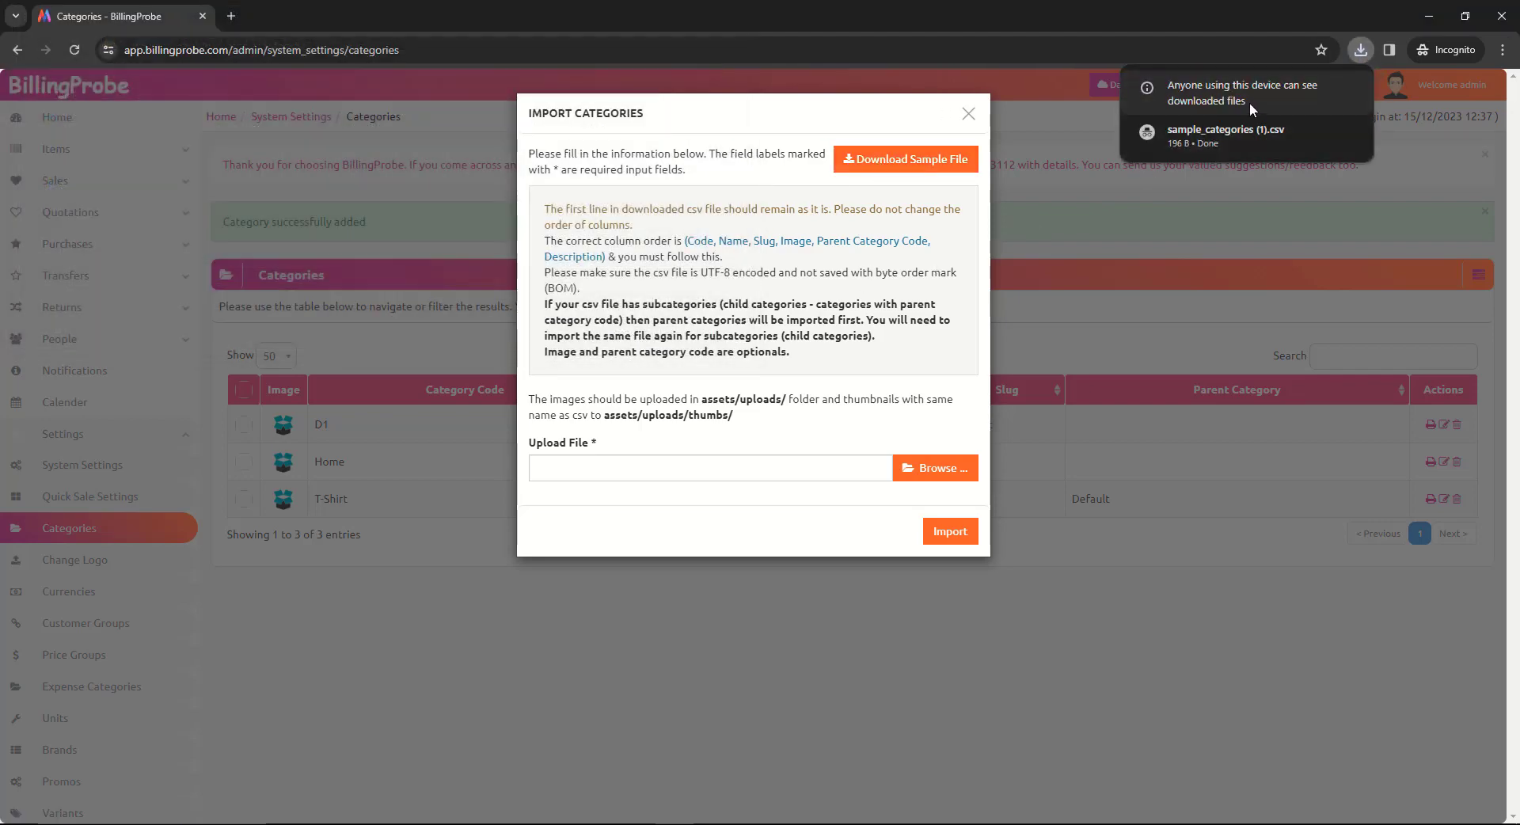
pyautogui.click(1245, 129)
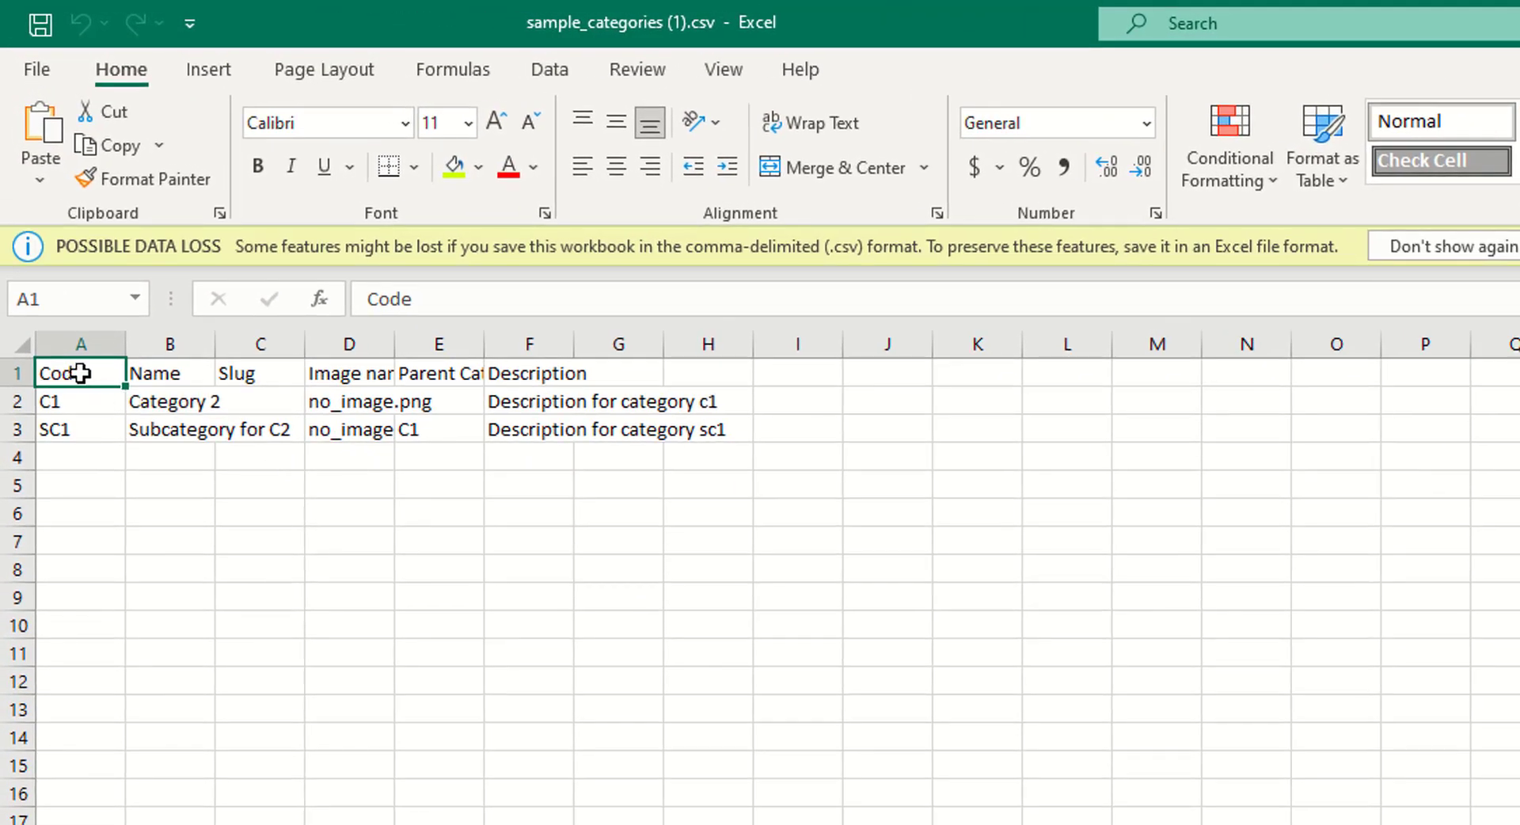
# - Fit the Image name column to its contents while reviewing the sample file's headers and the C1 and SC1 category codes
pyautogui.click(163, 378)
pyautogui.click(226, 373)
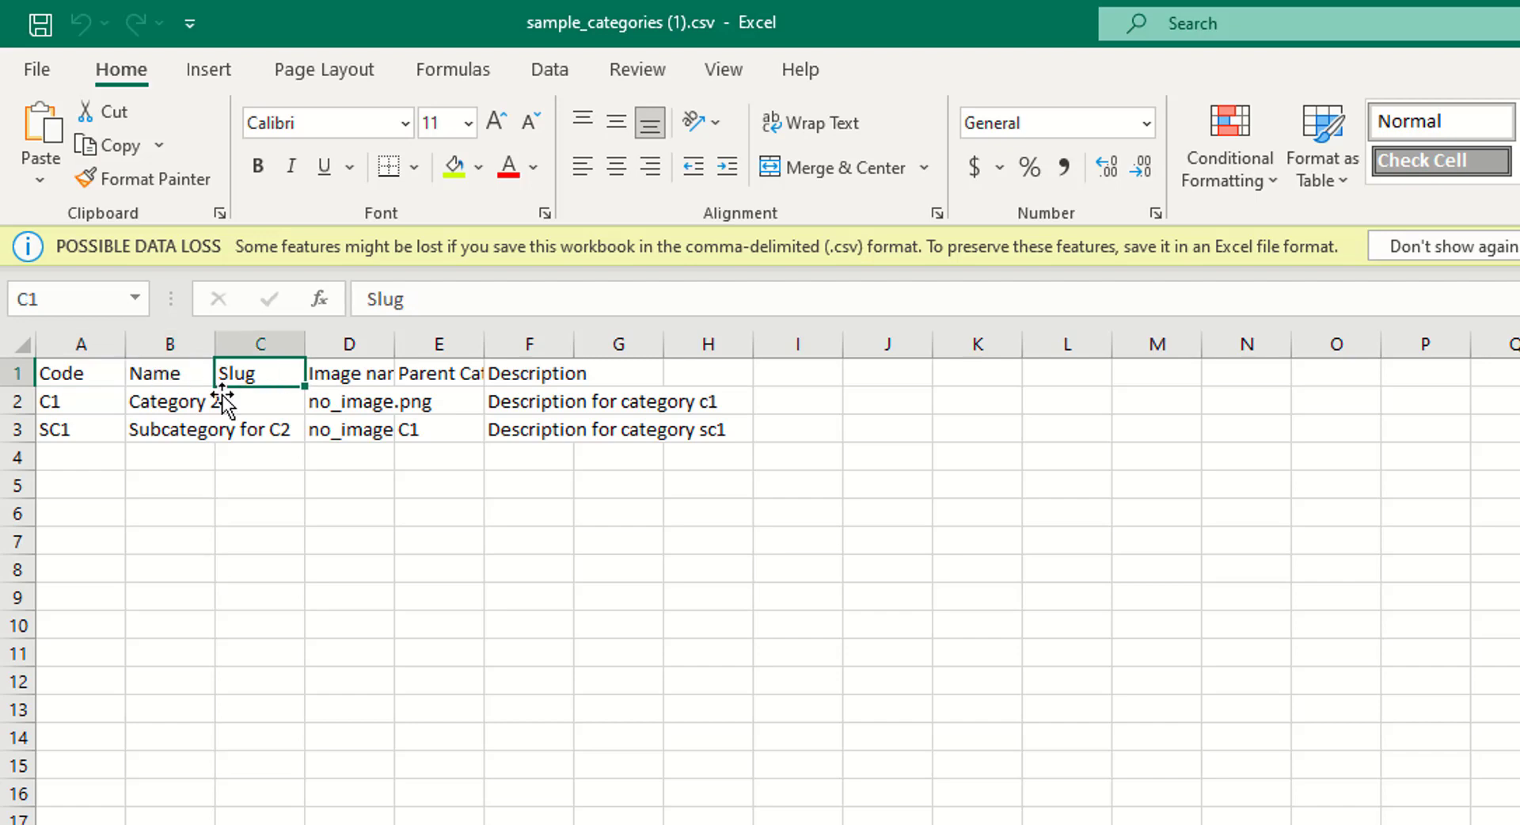
pyautogui.doubleClick(395, 344)
pyautogui.press('Right')
pyautogui.press('Right')
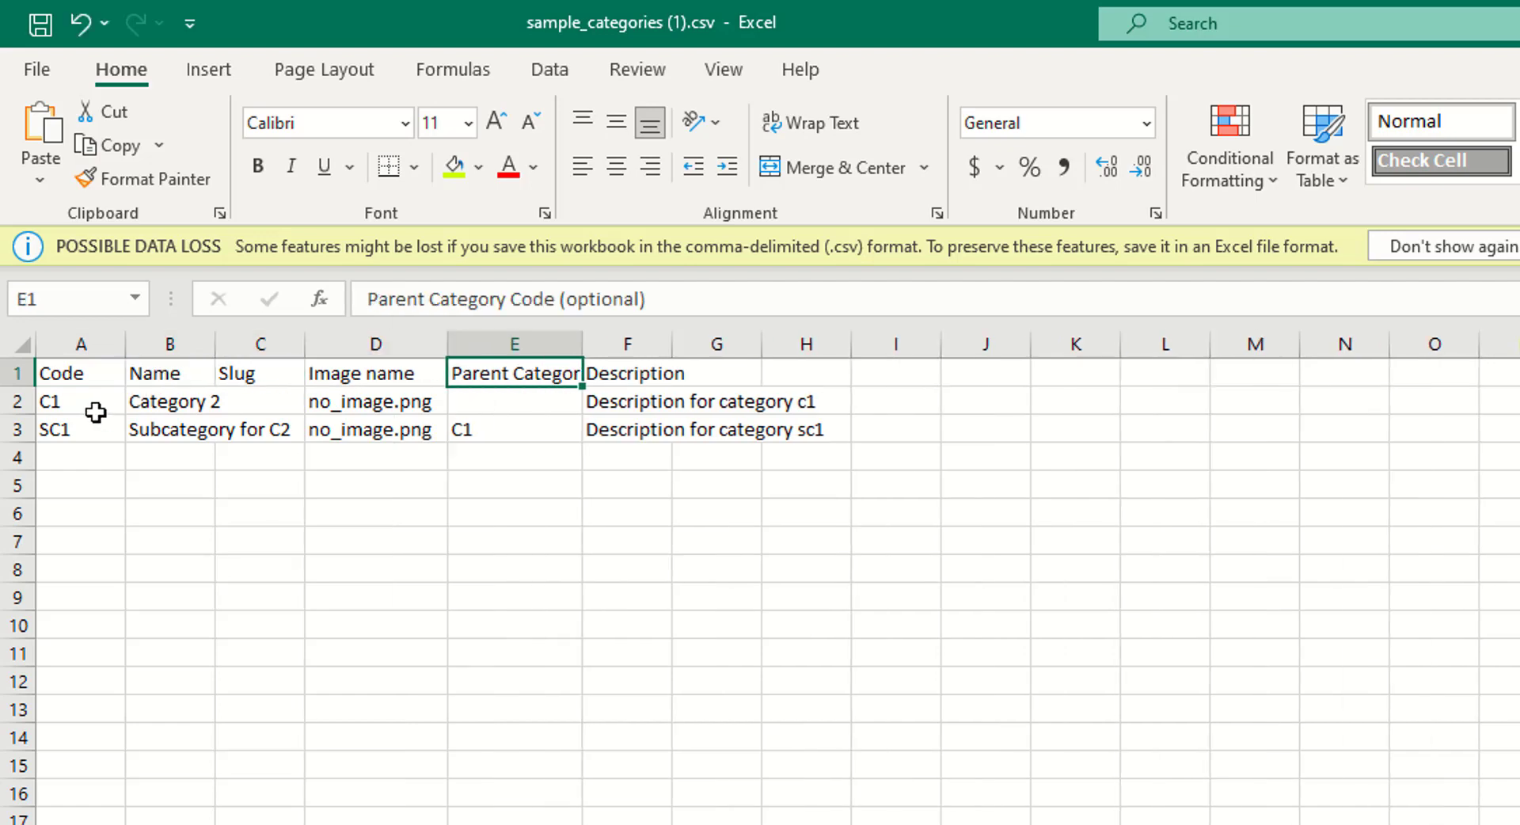
pyautogui.click(89, 402)
pyautogui.press('Down')
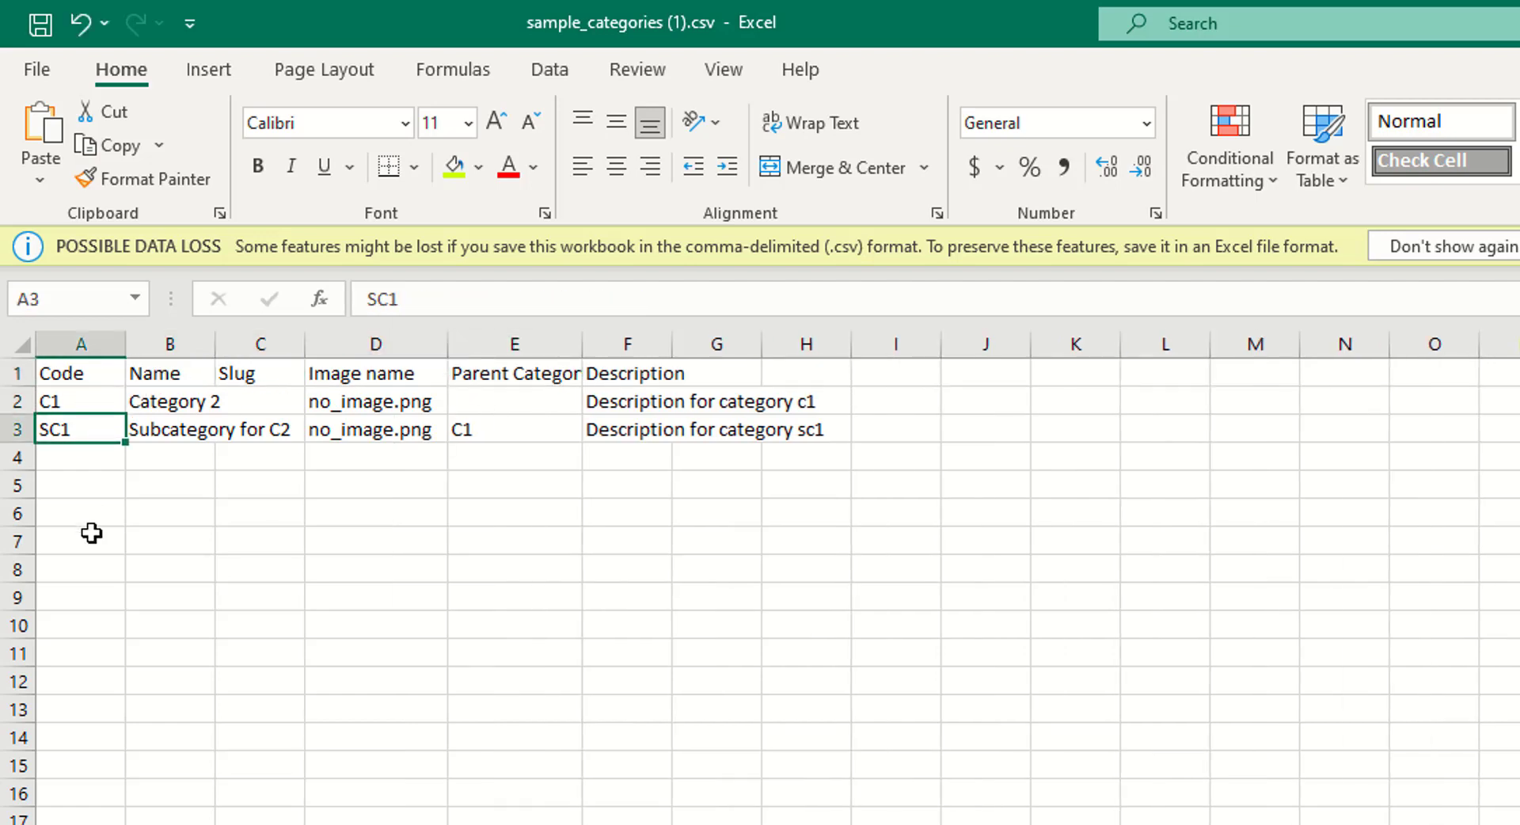
# - Examine the category codes in the filled-in sample_categories.csv, going through the rows from Jeans to Pants
pyautogui.press('Up')
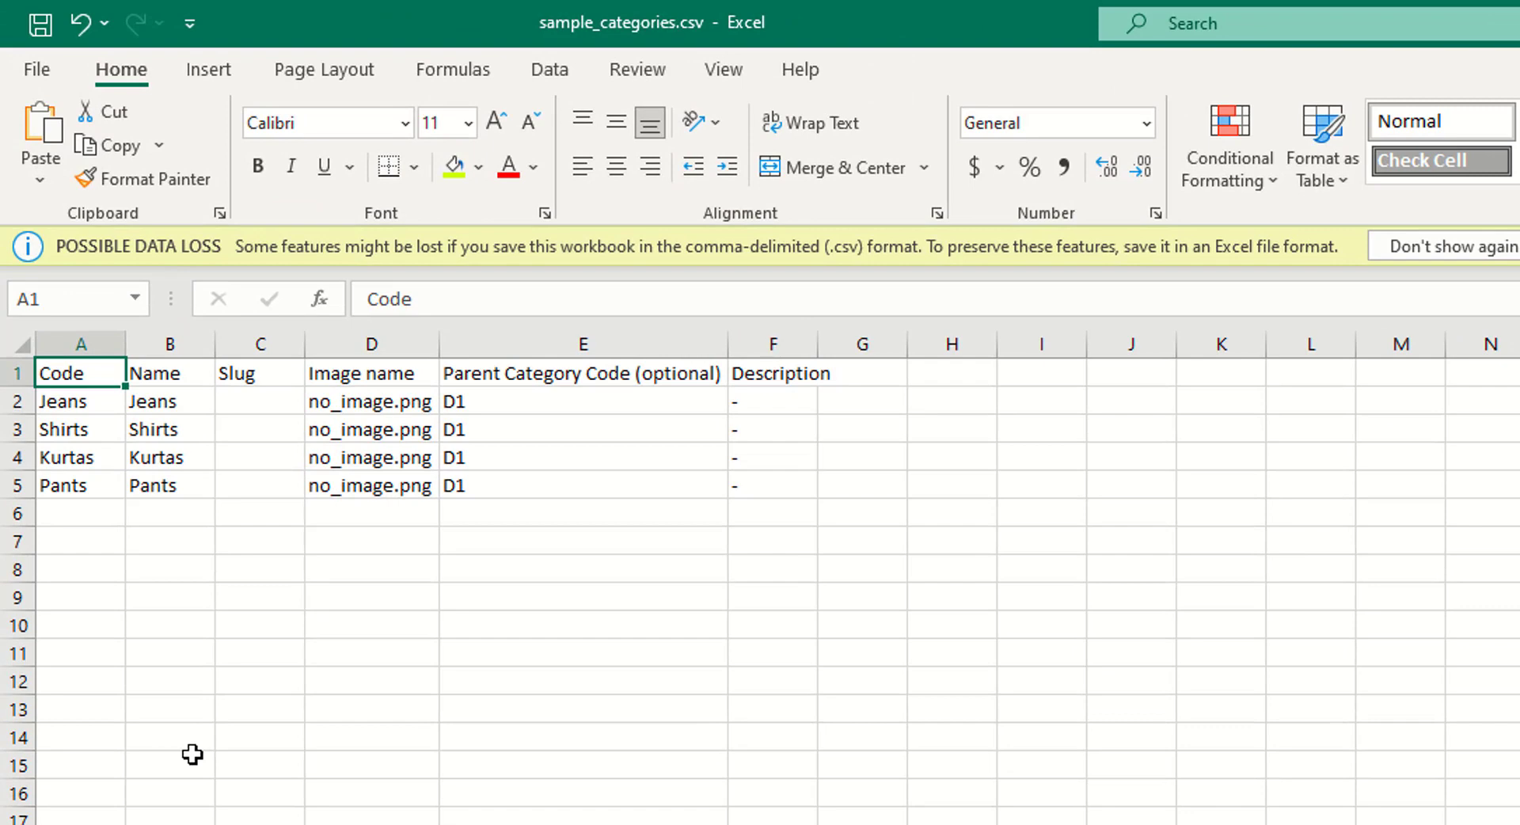
pyautogui.press('Down')
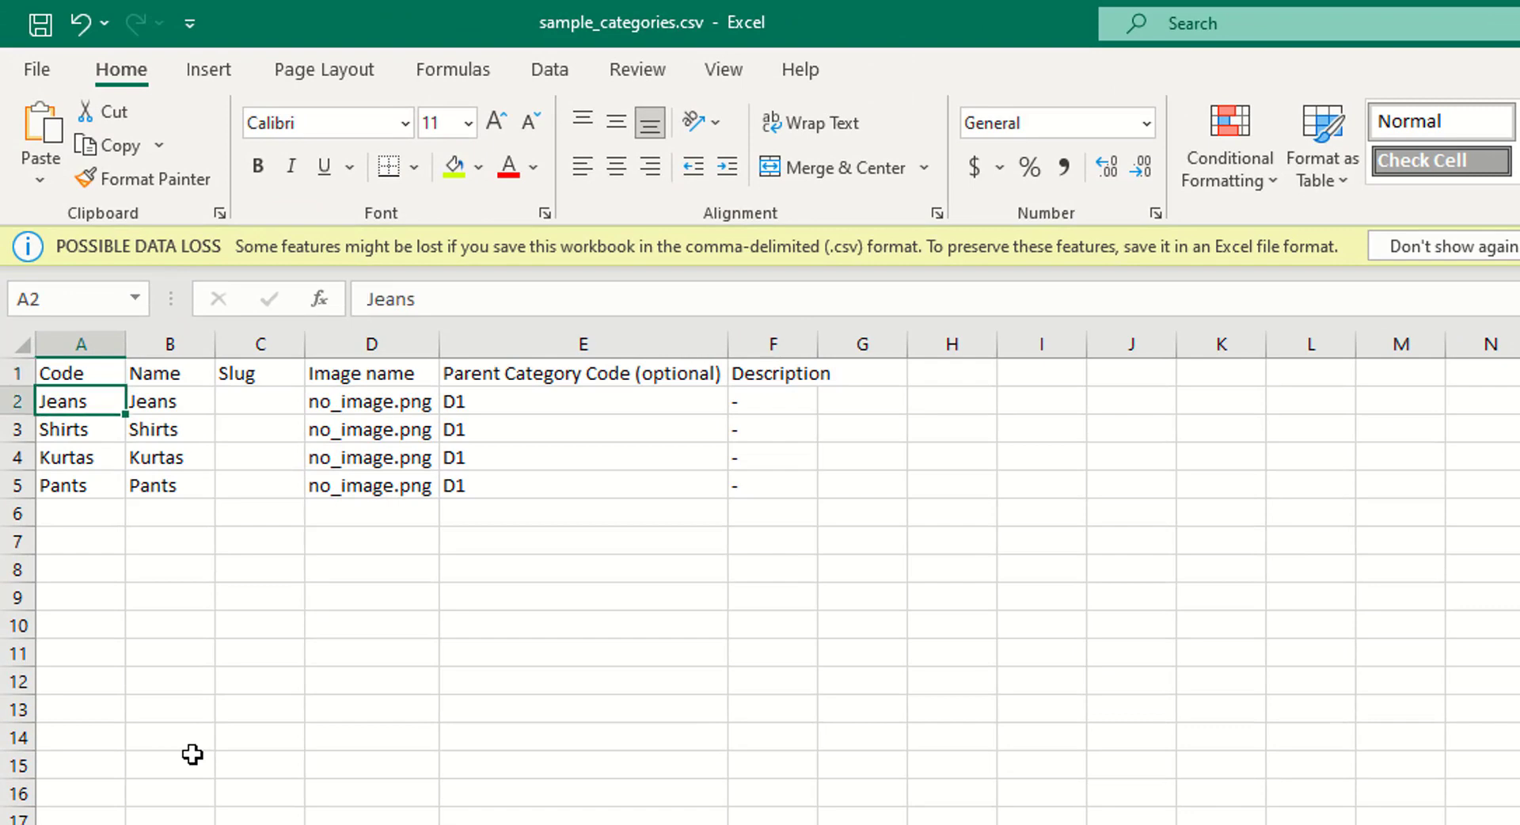
pyautogui.press('Down')
pyautogui.press('Down')
pyautogui.press('Down')
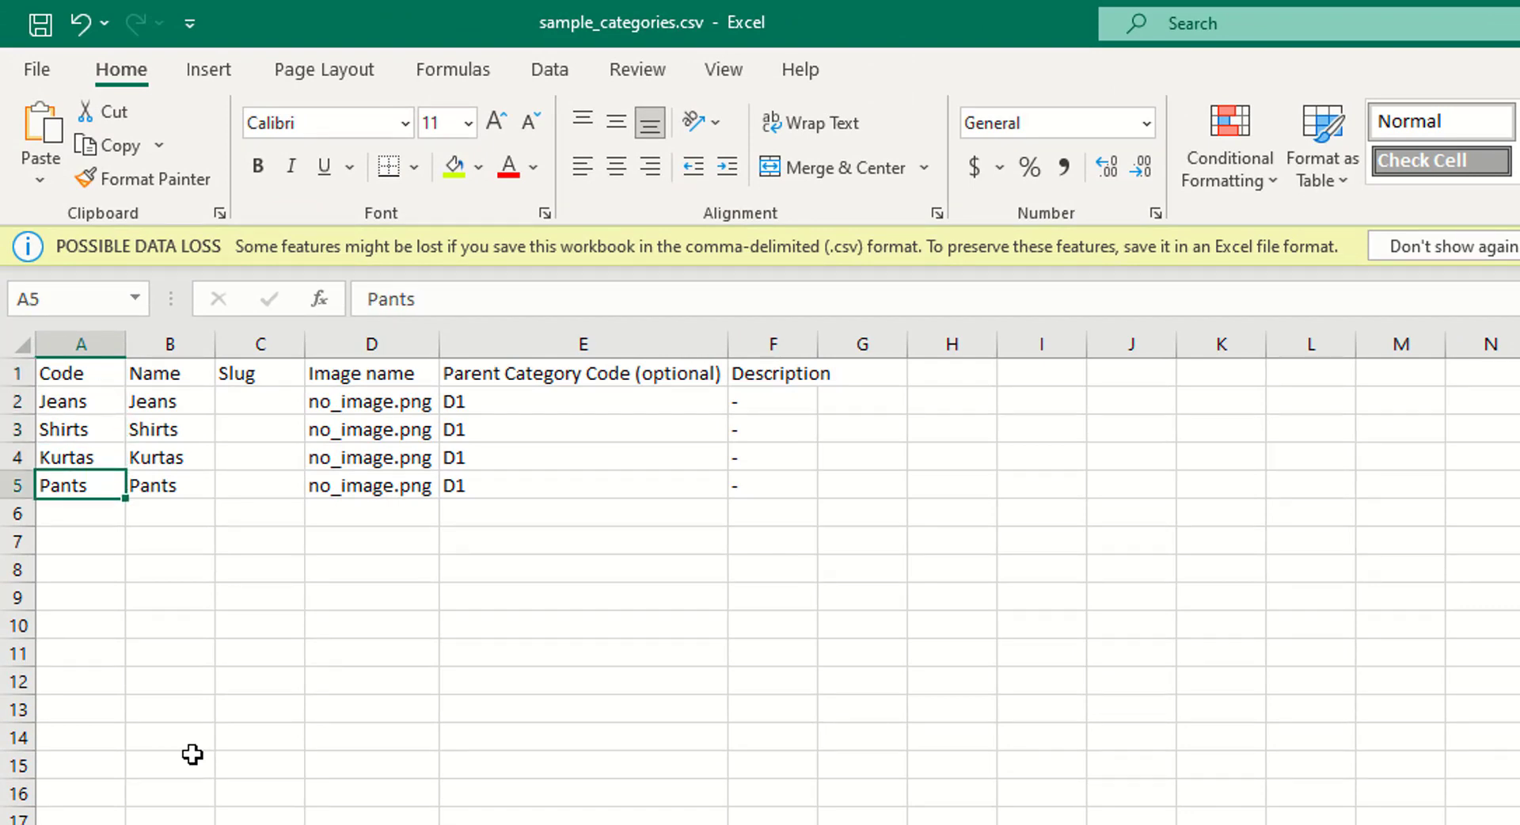
pyautogui.press('Up')
pyautogui.press('Up')
# - Examine the Slug, Image name, Parent Category Code and Description columns of the category rows in sample_categories.csv
pyautogui.press('Right')
pyautogui.press('Right')
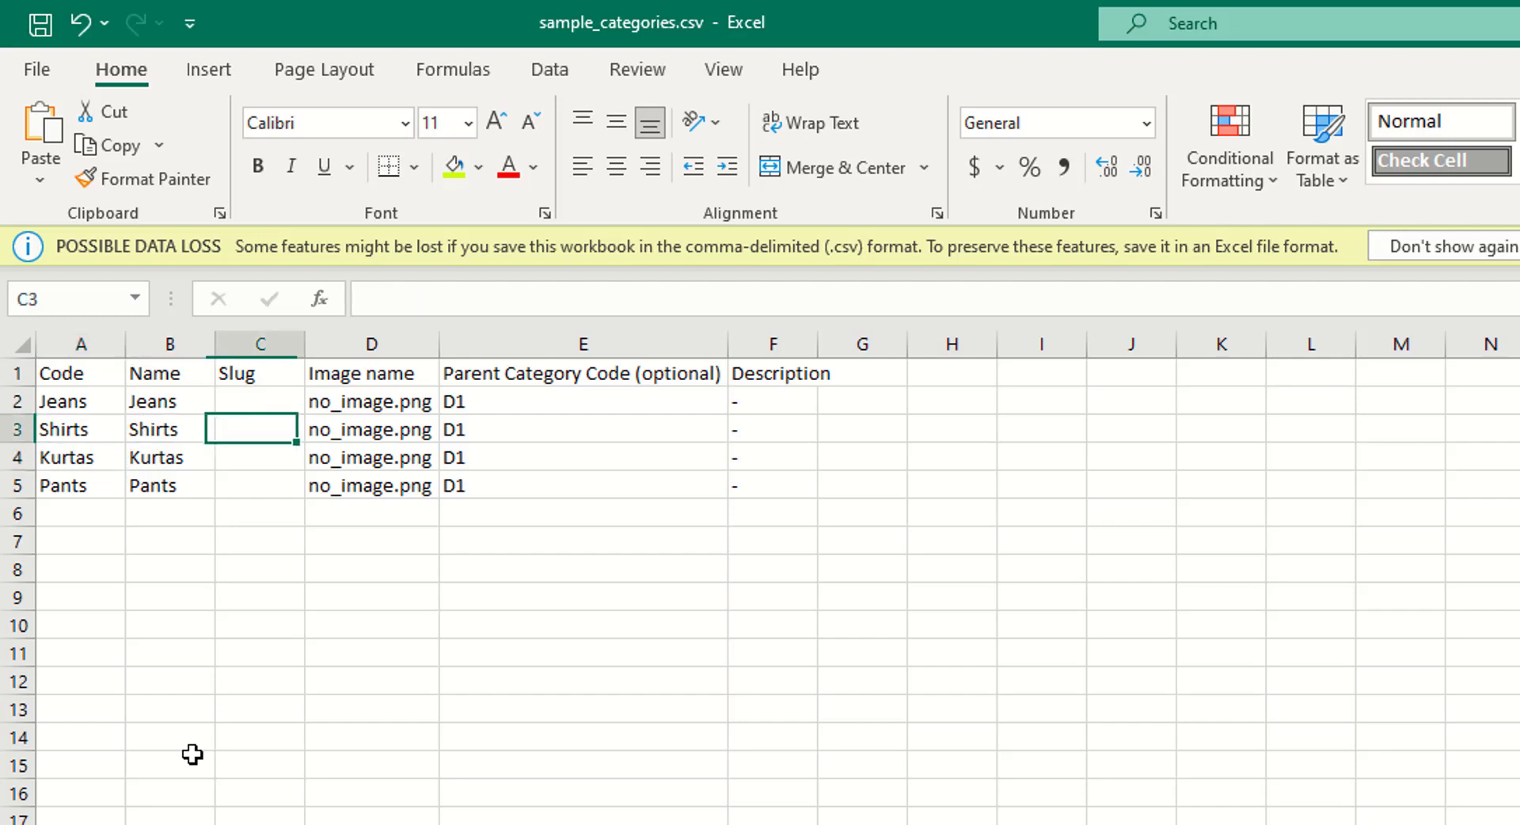
pyautogui.press('Up')
pyautogui.press('Right')
pyautogui.press('Down')
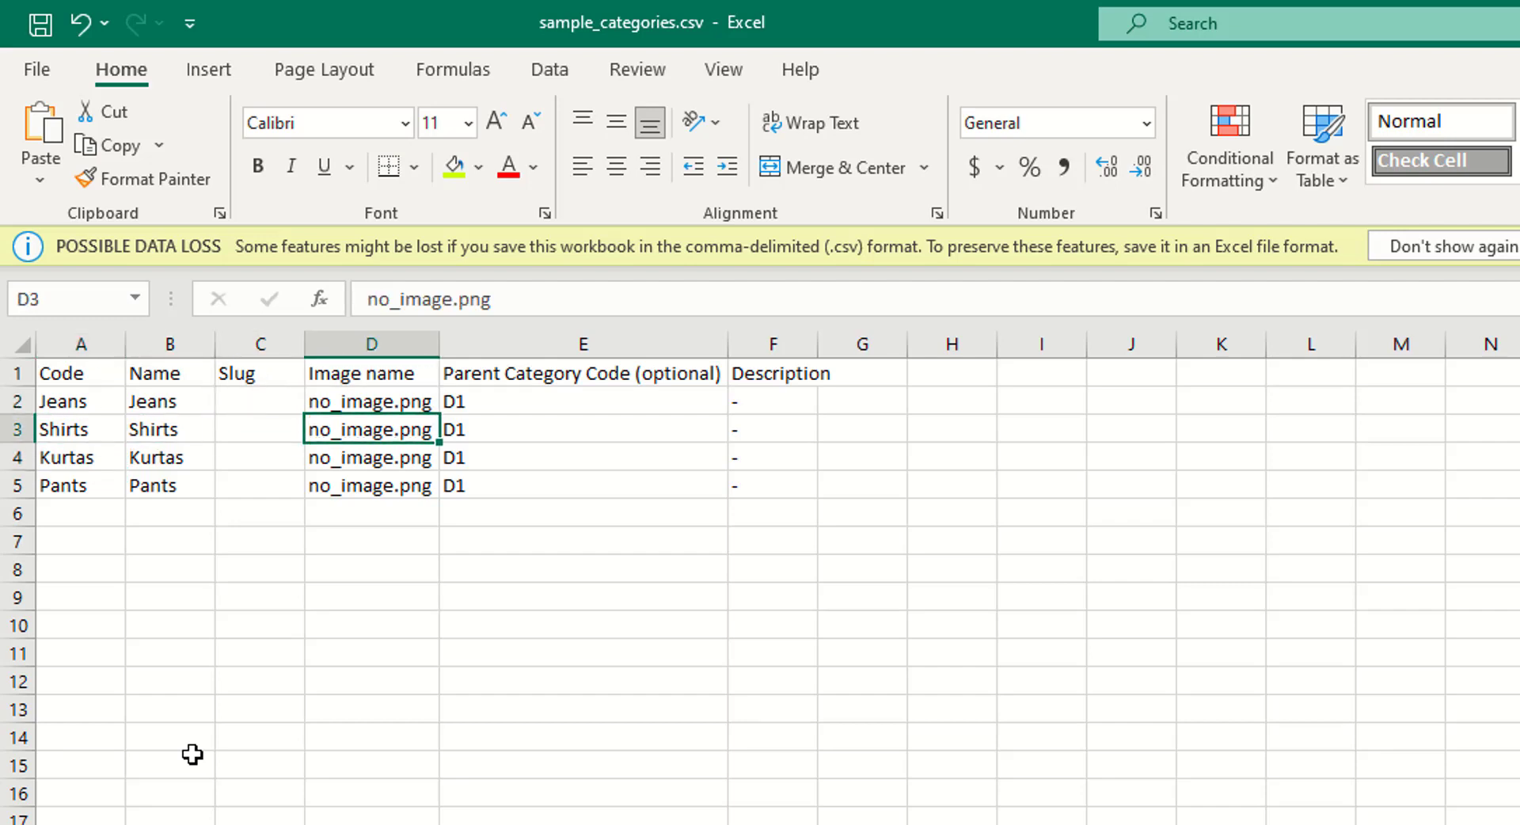
pyautogui.press('Up')
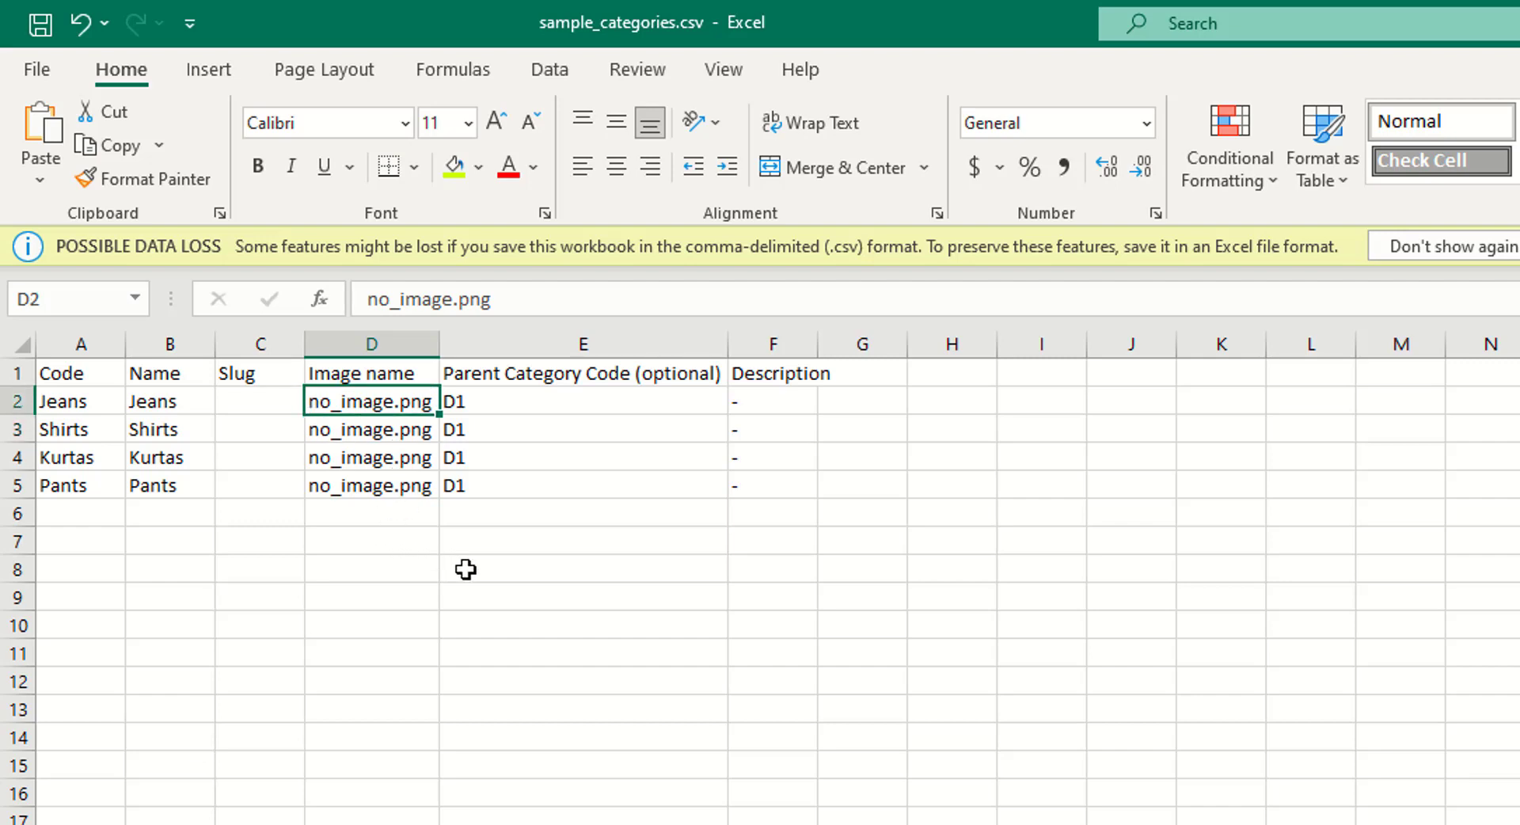
pyautogui.press('Right')
pyautogui.press('Right')
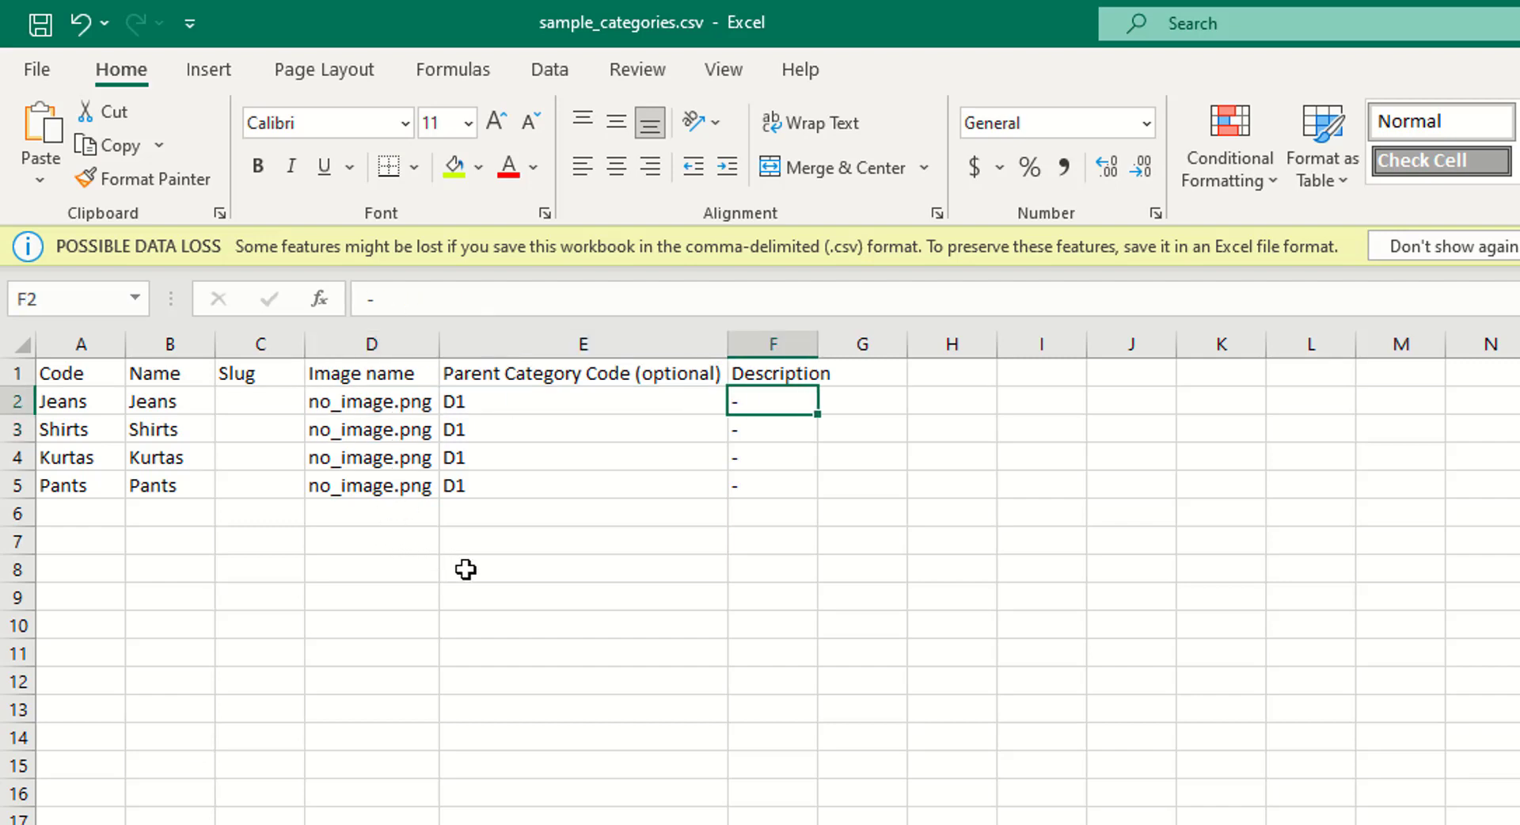
pyautogui.press('Left')
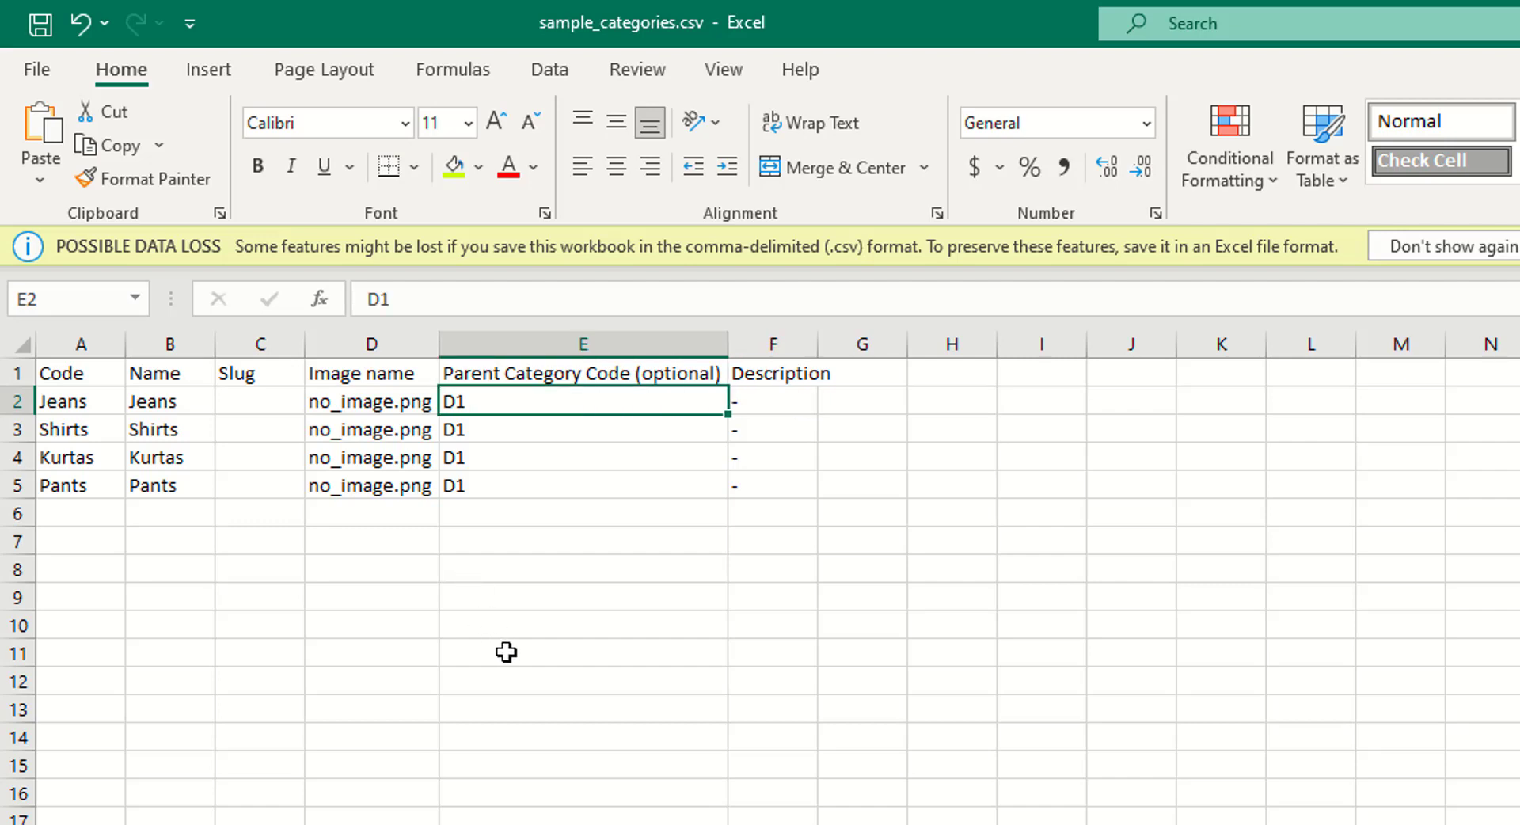
pyautogui.press('Up')
pyautogui.press('Down')
pyautogui.press('Left')
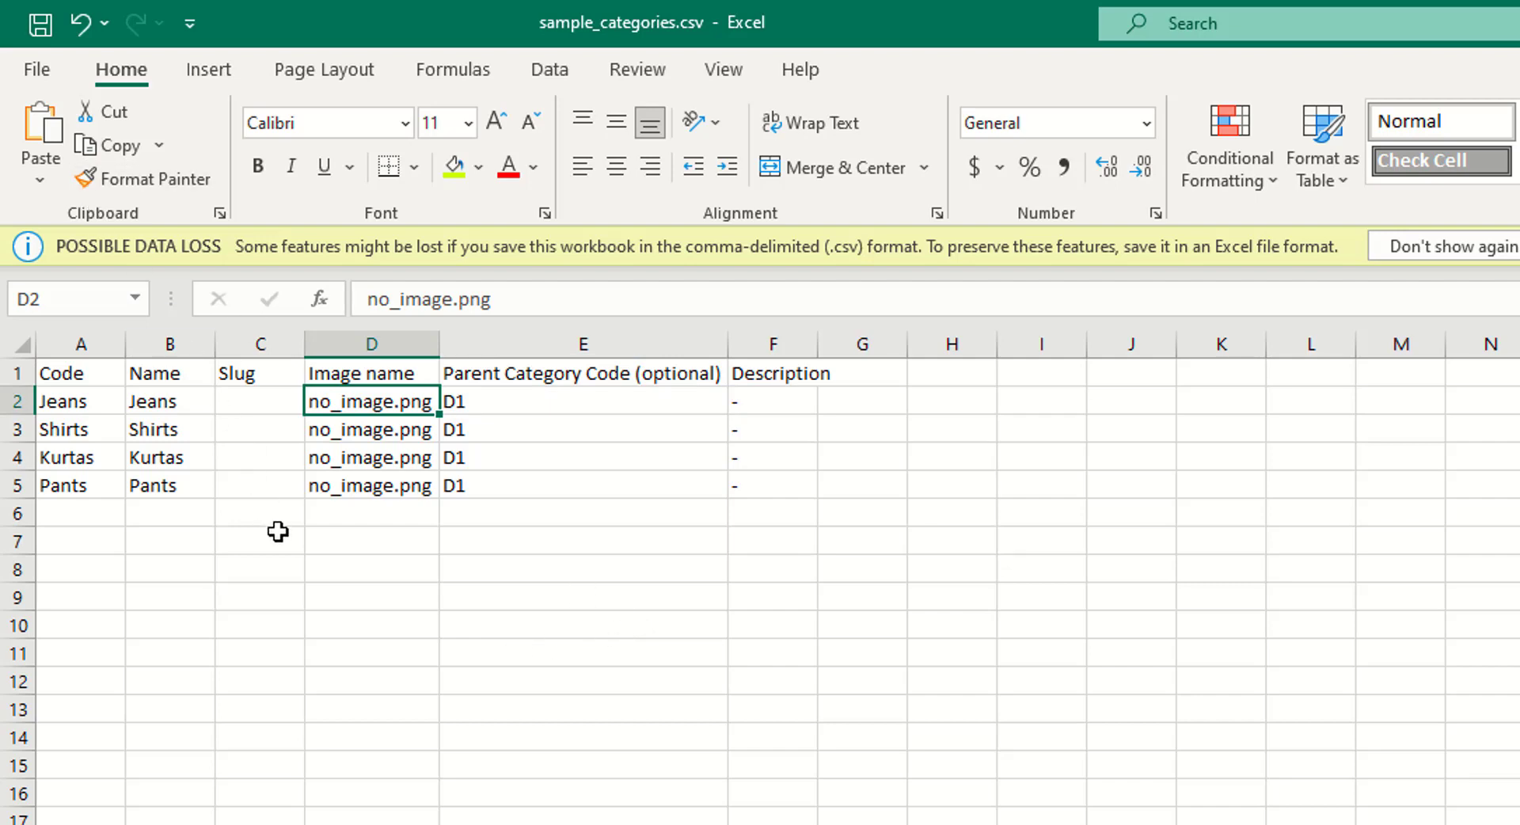
# - Save the category sheet as sample_categories.csv in the My Shop Data folder, using the CSV (Comma delimited) format
pyautogui.click(38, 30)
pyautogui.click(44, 72)
pyautogui.click(112, 446)
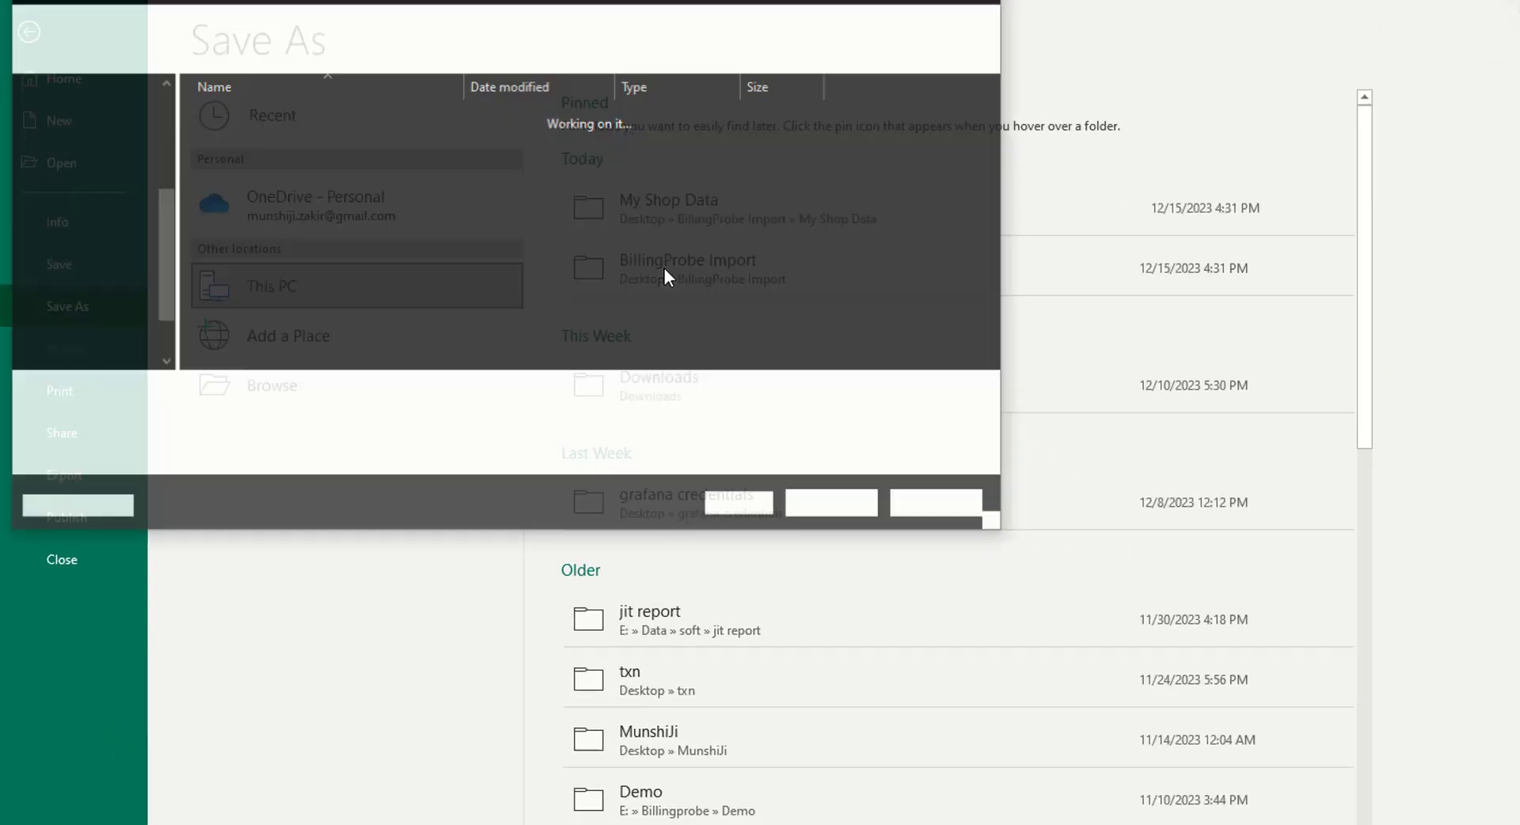
pyautogui.click(444, 488)
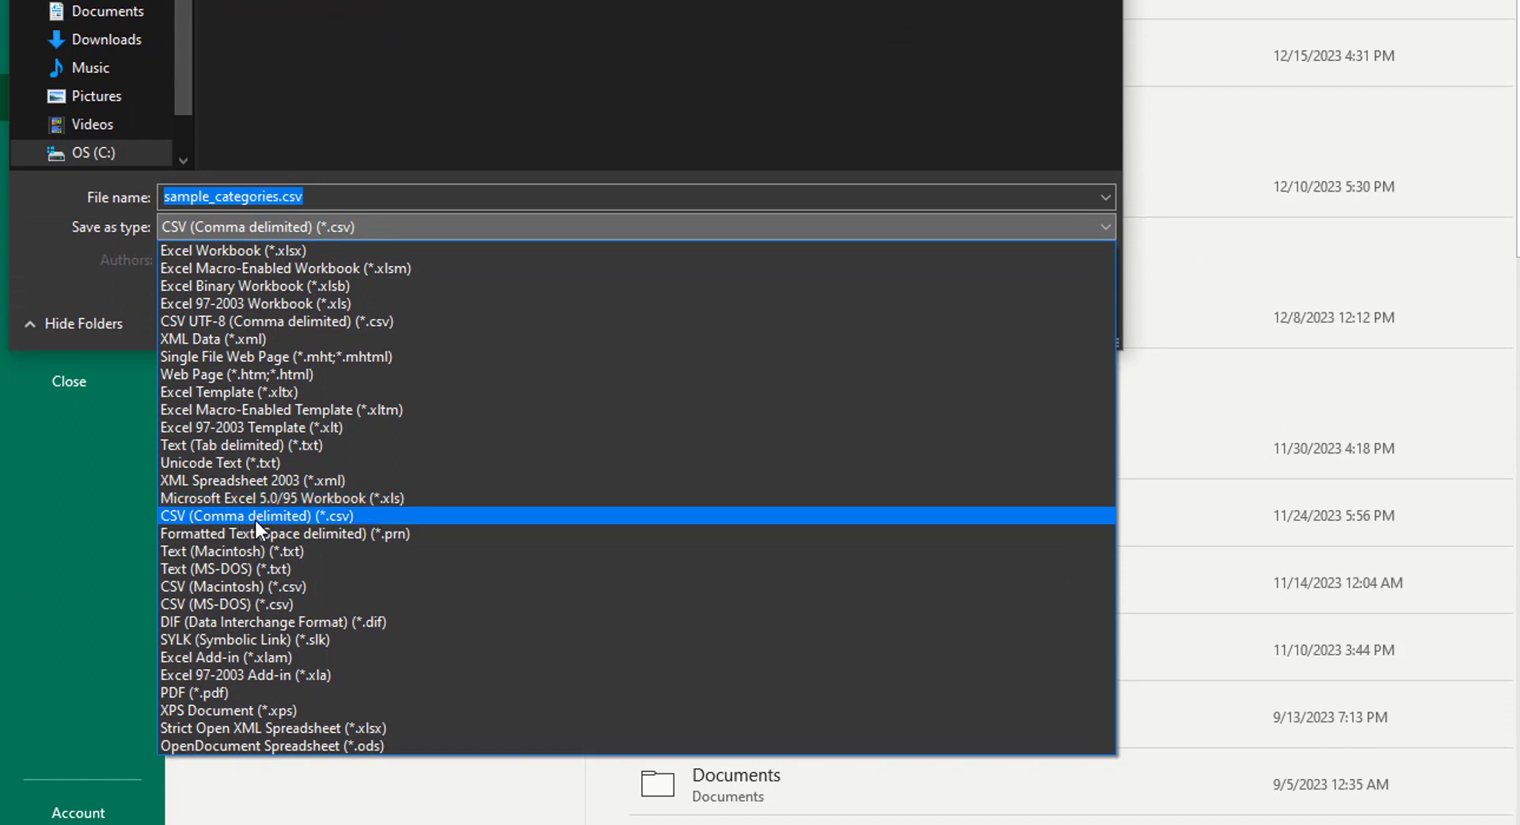
pyautogui.click(269, 518)
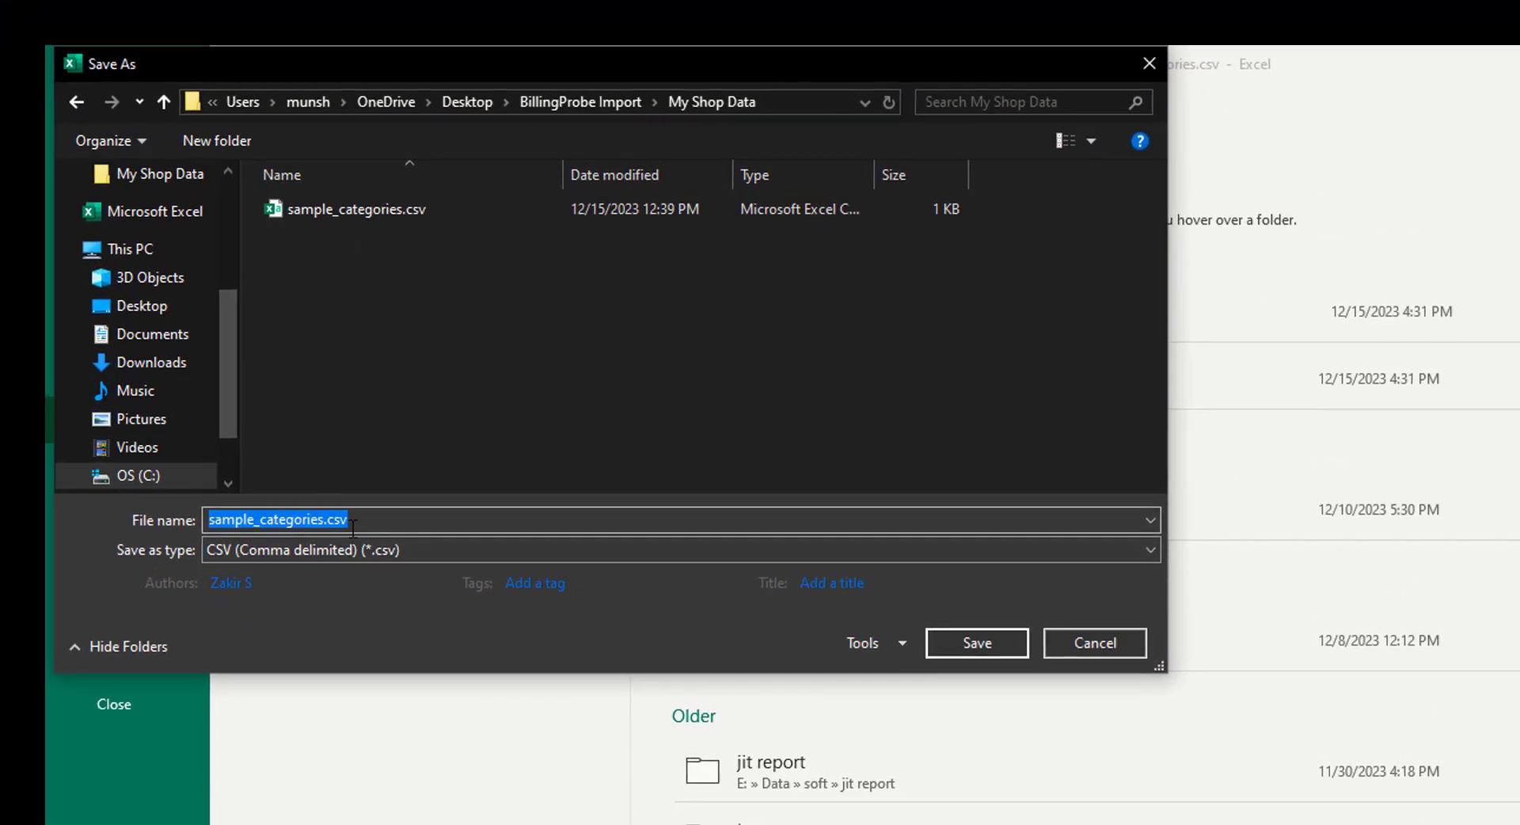
pyautogui.press('Return')
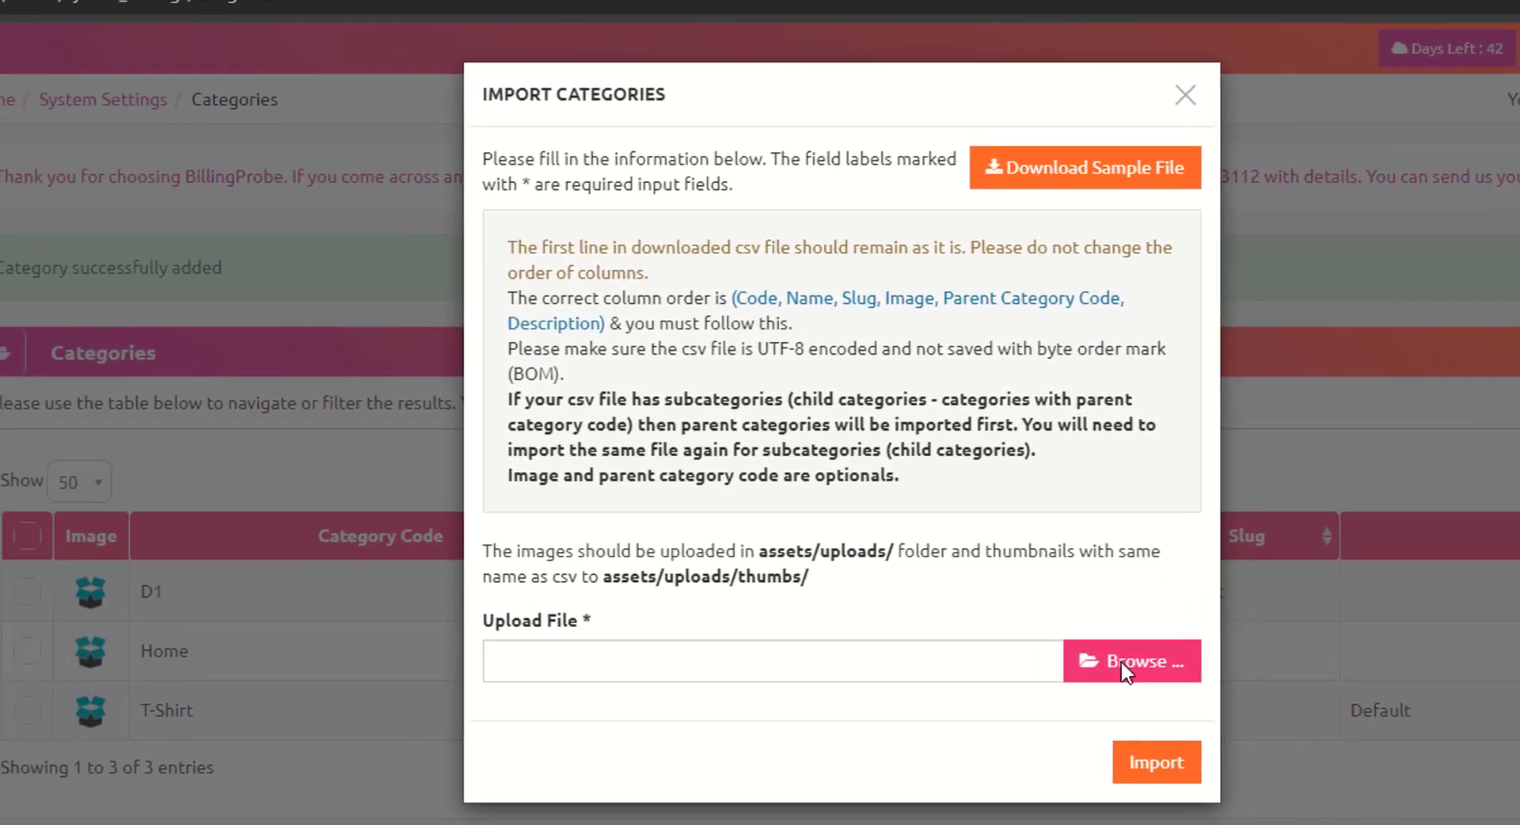
# - Switch to BillingProbe and import the categories from sample_categories.csv in the My Shop Data folder
pyautogui.click(999, 643)
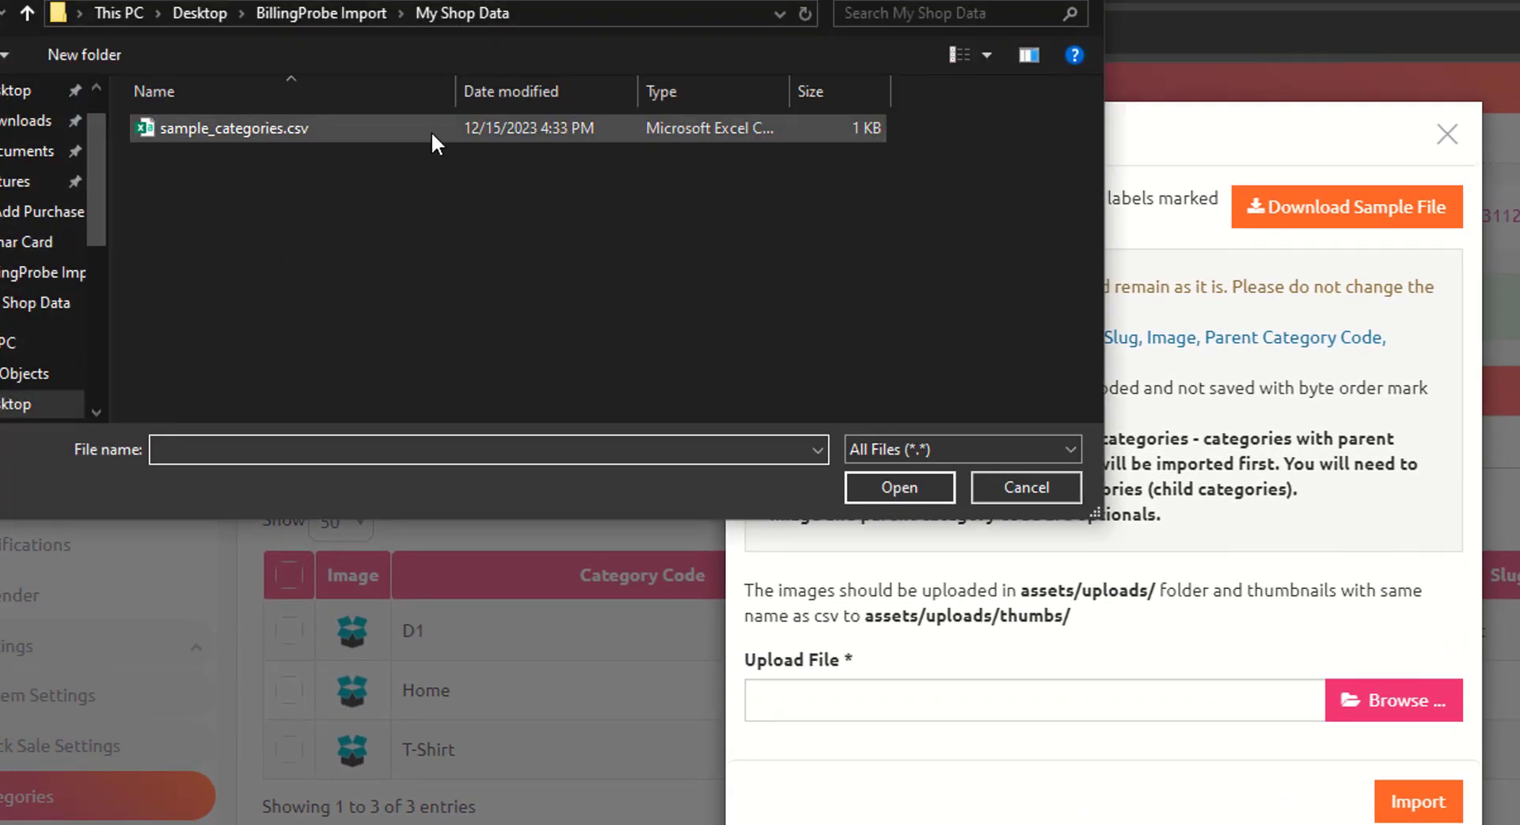
pyautogui.doubleClick(431, 130)
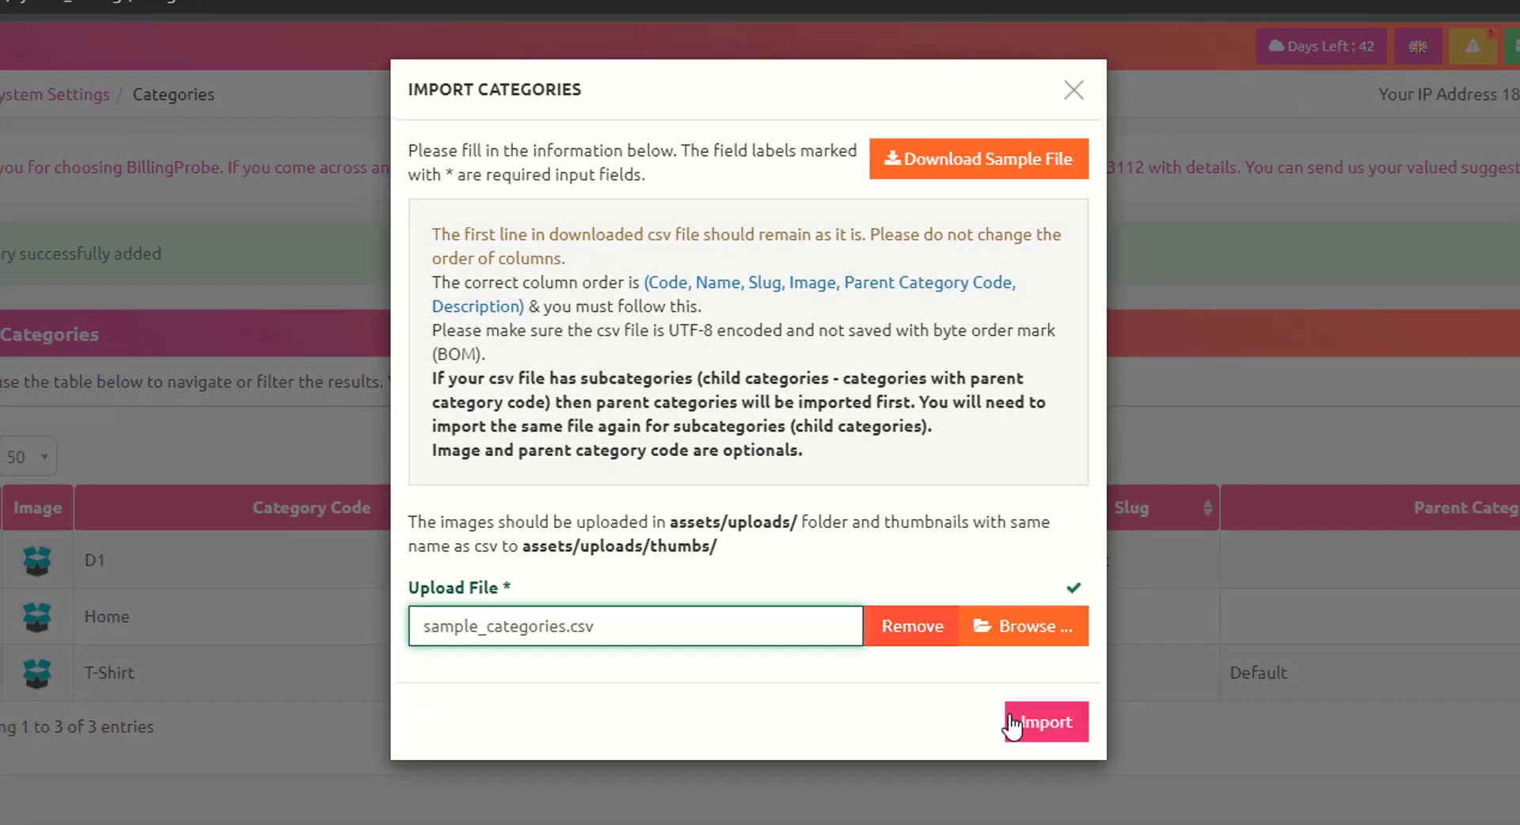
pyautogui.click(1012, 722)
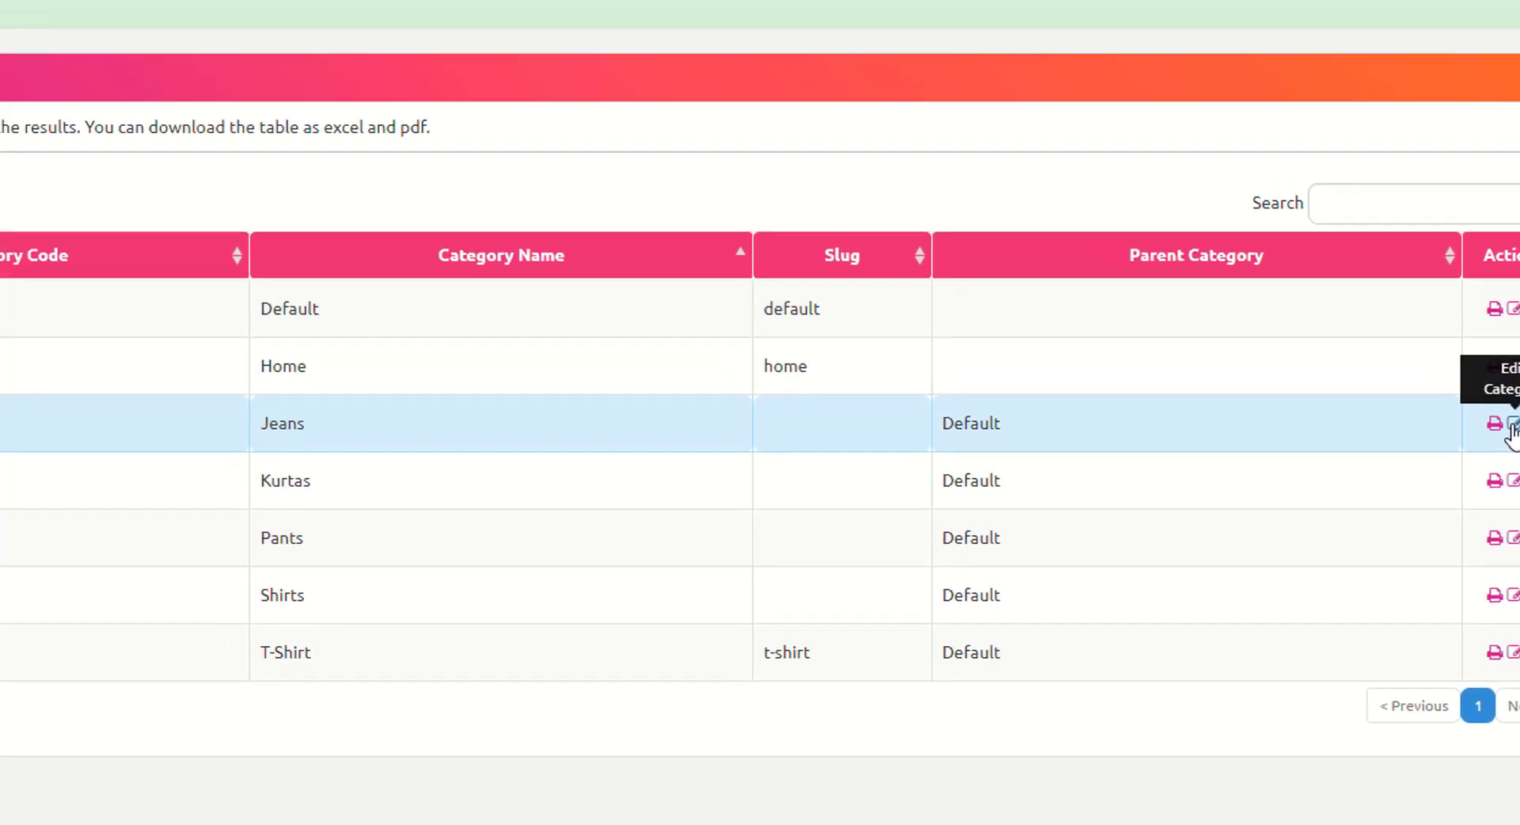
# - Edit the Jeans category to use a hyphen as the slug and no_image.png as the category image, and save it
pyautogui.click(1400, 326)
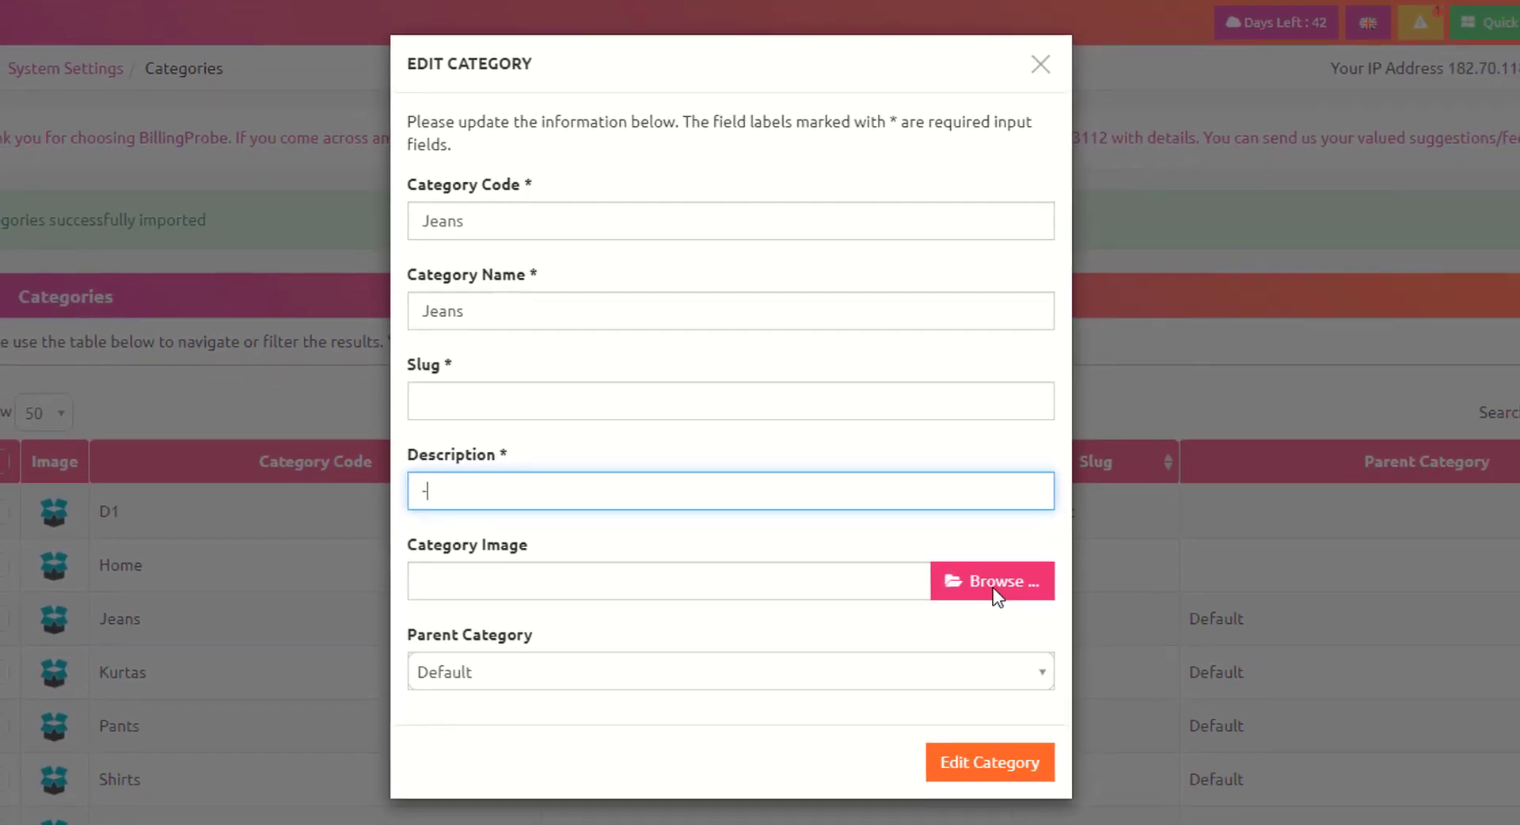
pyautogui.click(986, 578)
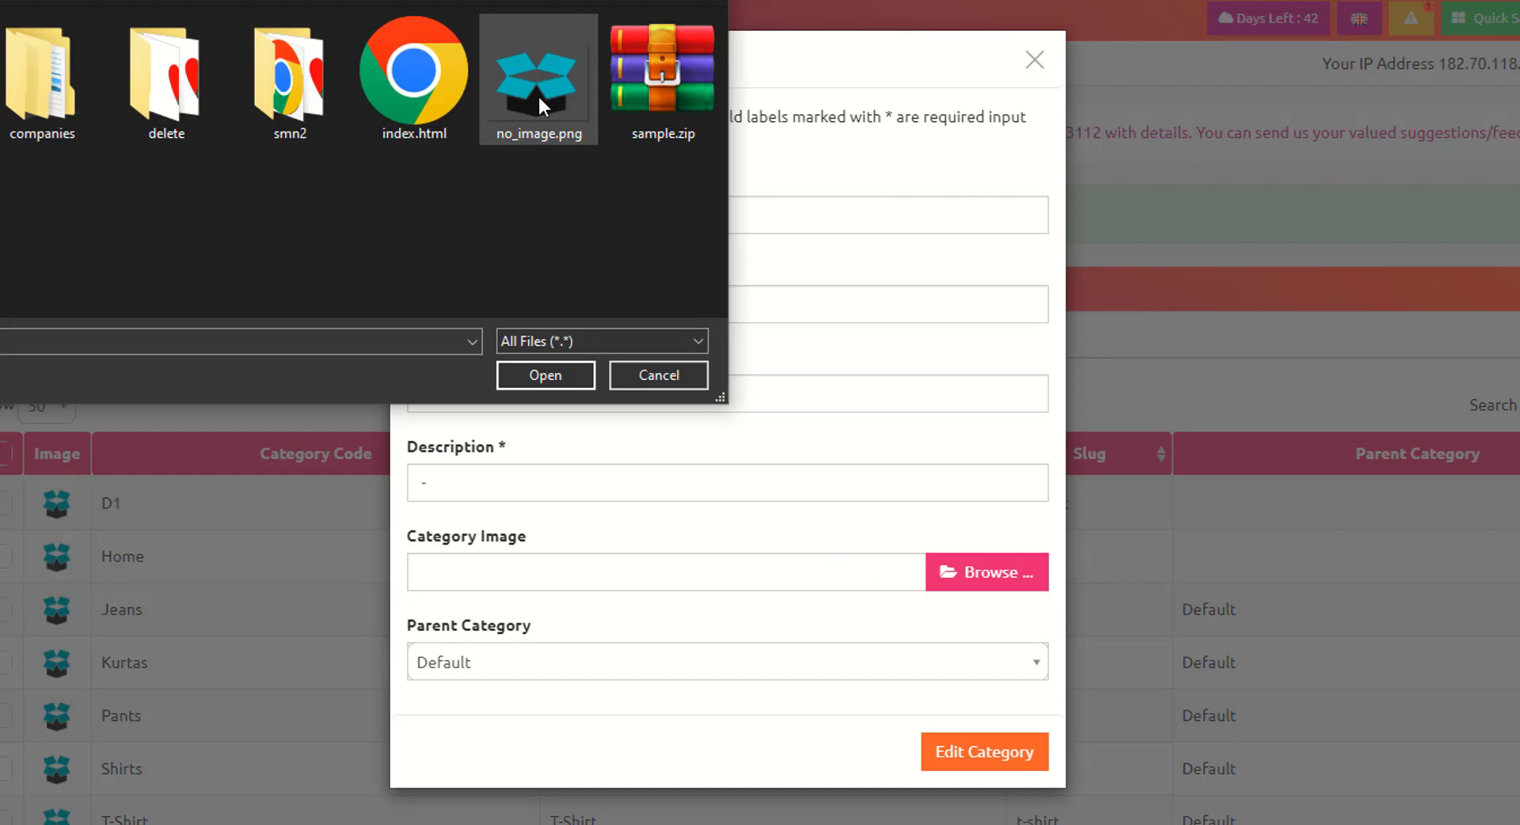
pyautogui.doubleClick(538, 97)
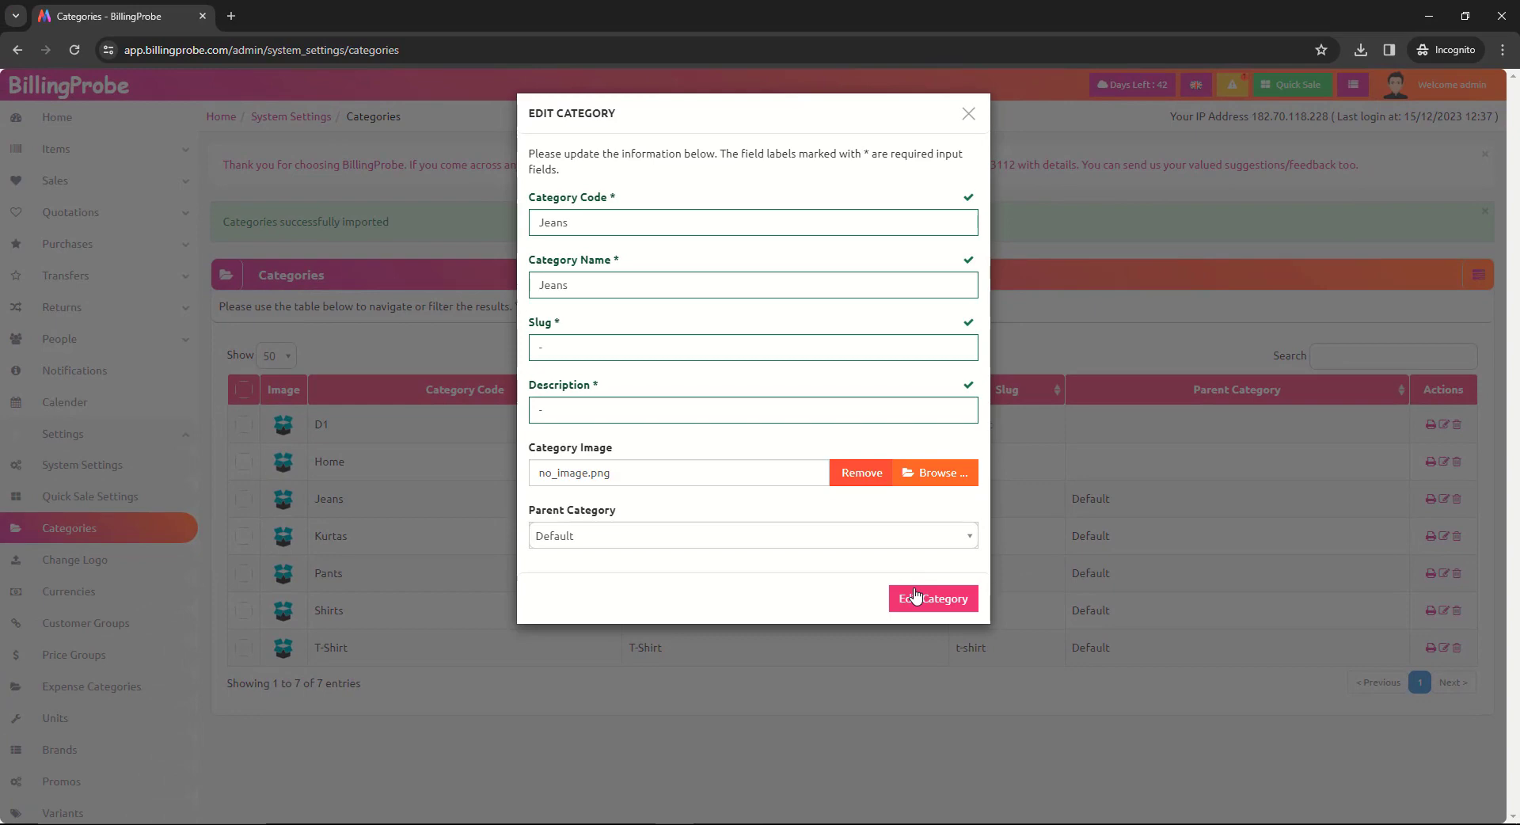
pyautogui.click(916, 595)
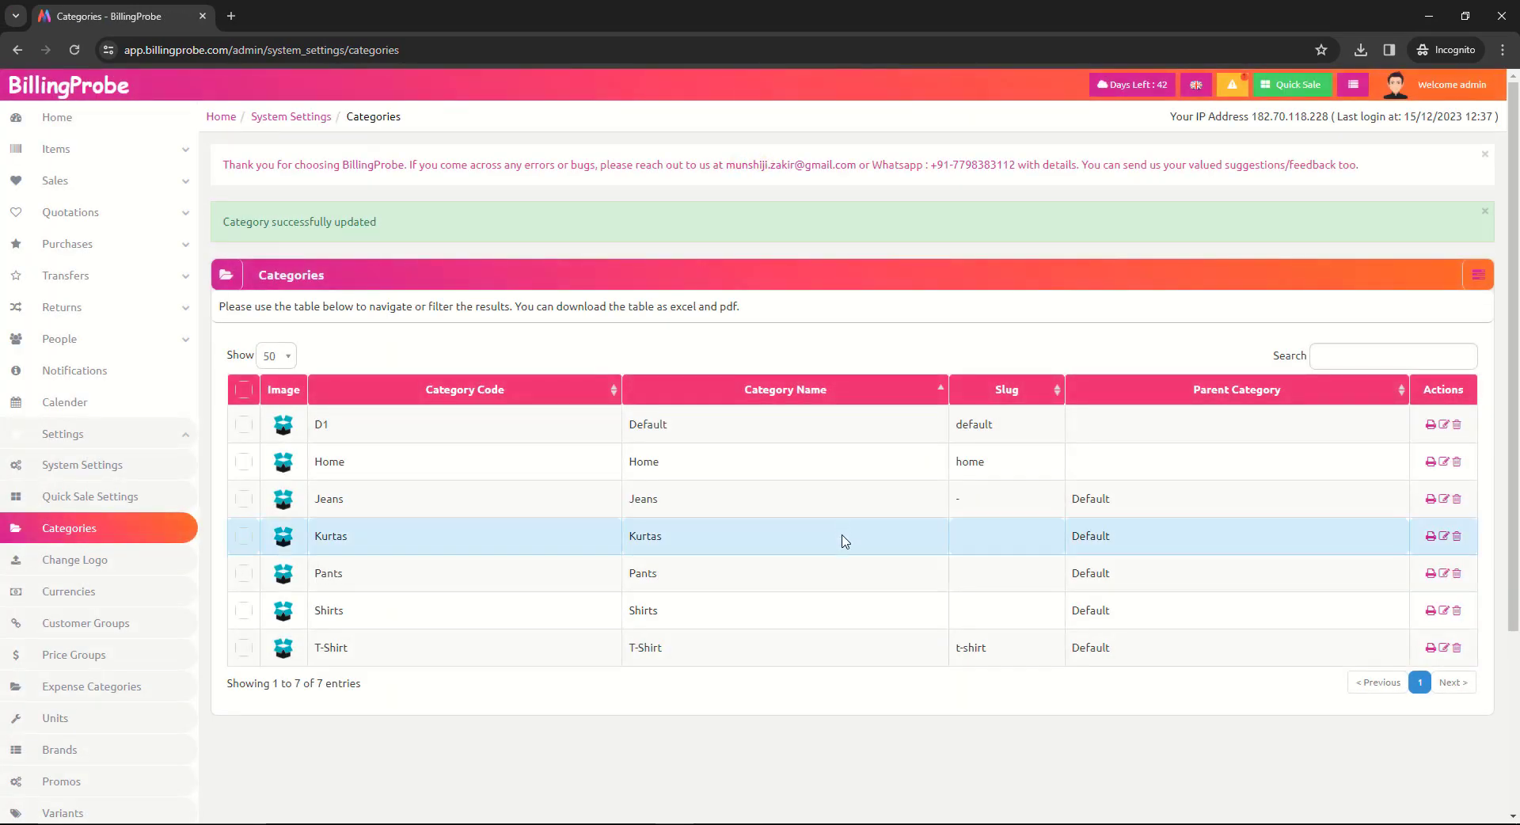